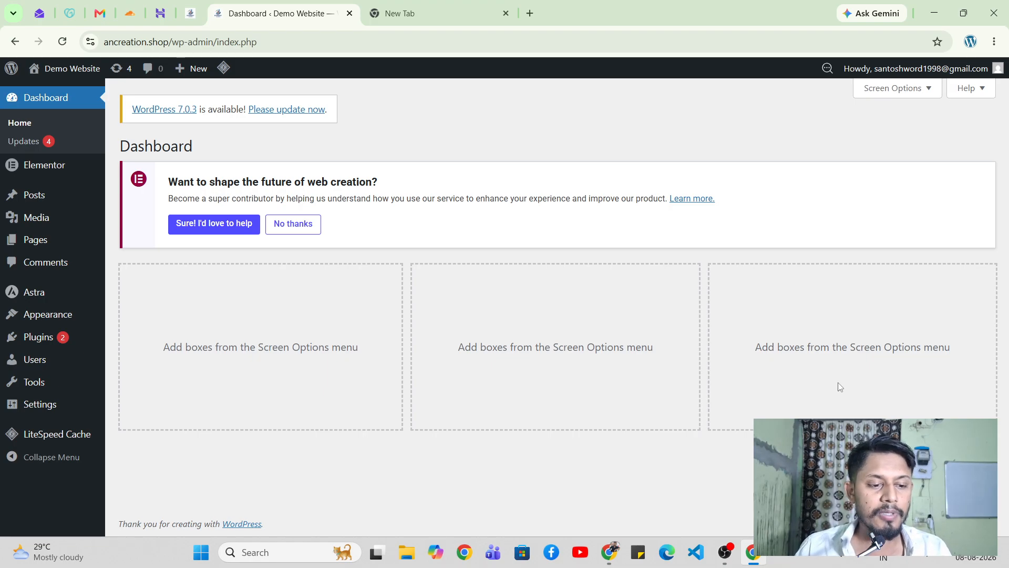
Open the site's Home page for editing with Elementor from the list of all pages
mouse_move(47, 247)
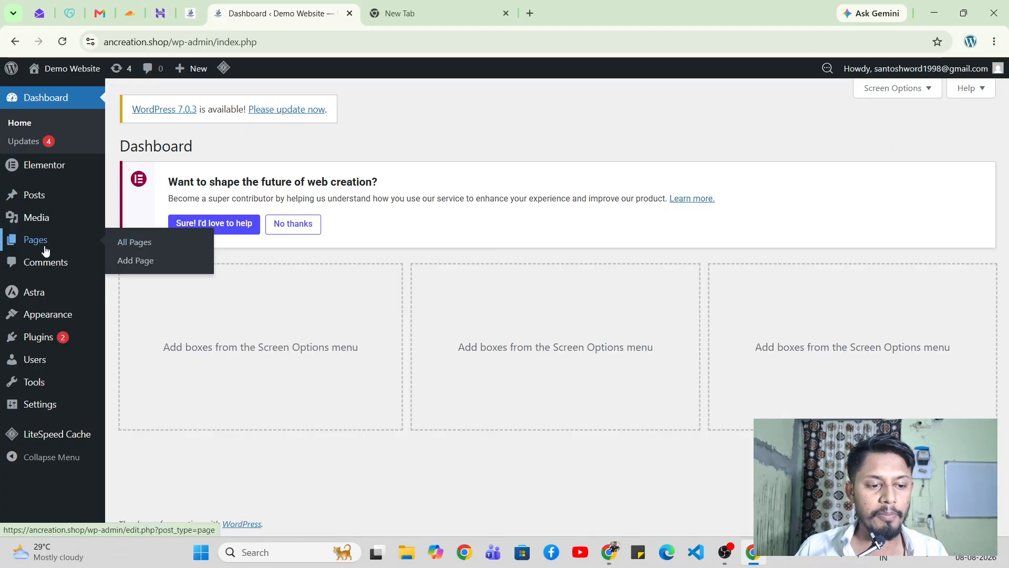
click(136, 246)
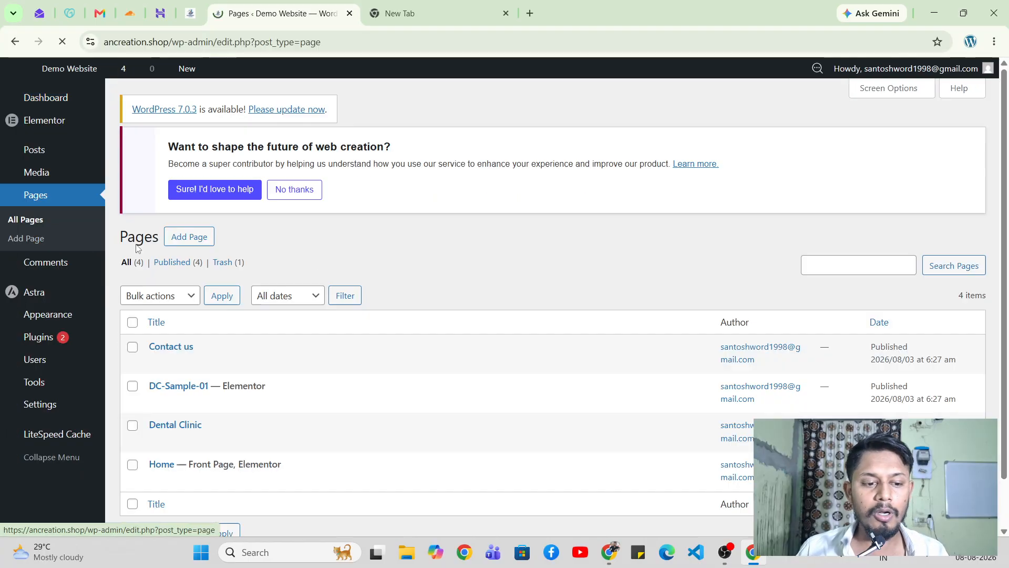
scroll(358, 250, down, 1)
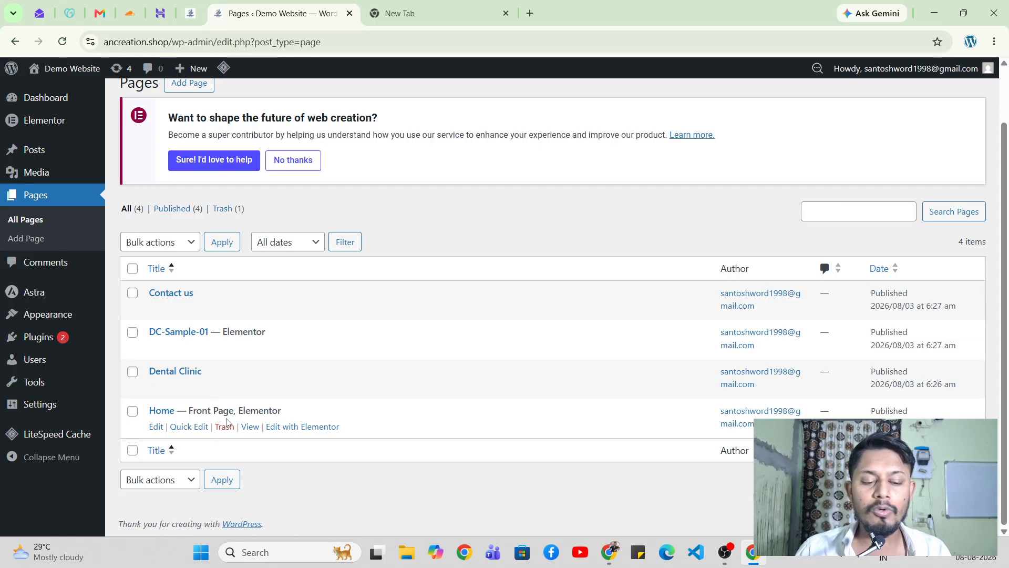
click(296, 433)
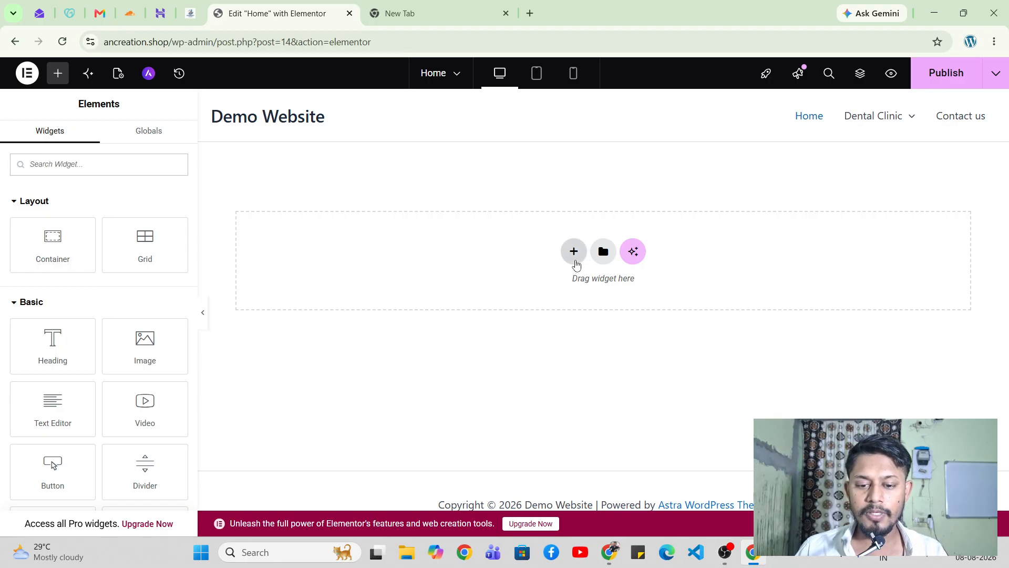
Add a new container with two equal side-by-side columns to the Home page
click(574, 258)
click(563, 297)
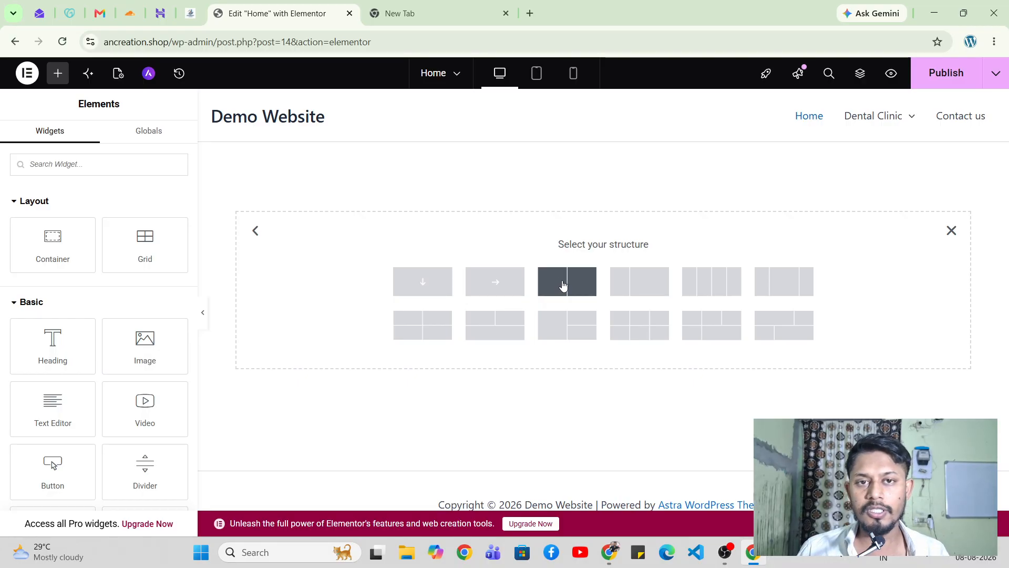
click(563, 284)
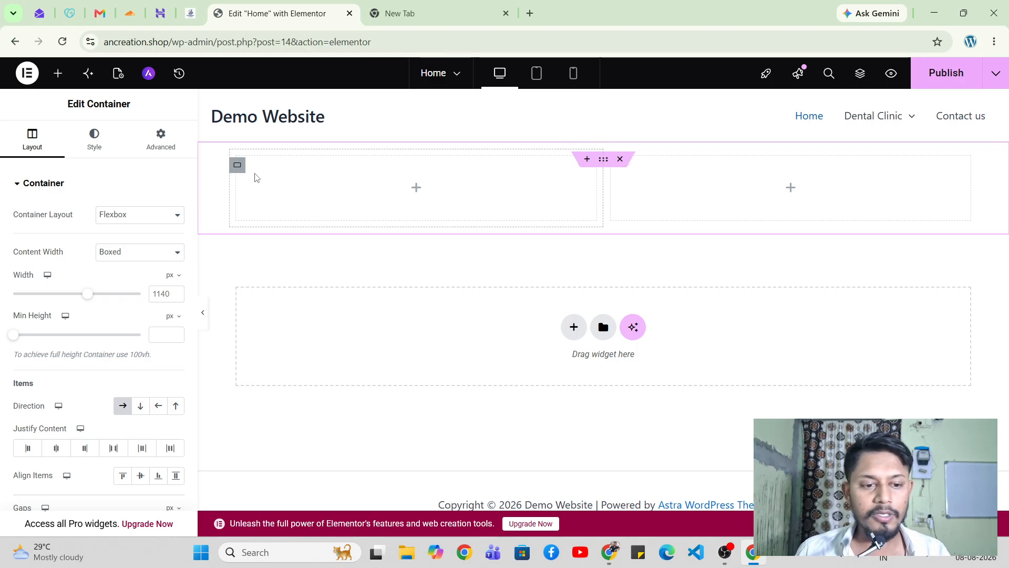
Unlink the outer container's padding values and set the top and bottom padding to 50 px
click(161, 145)
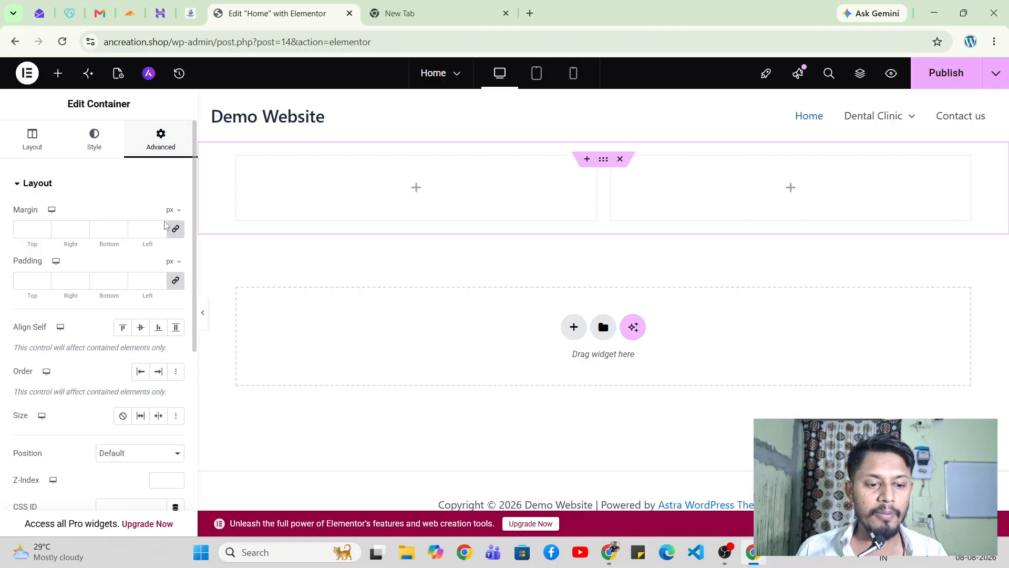
click(175, 278)
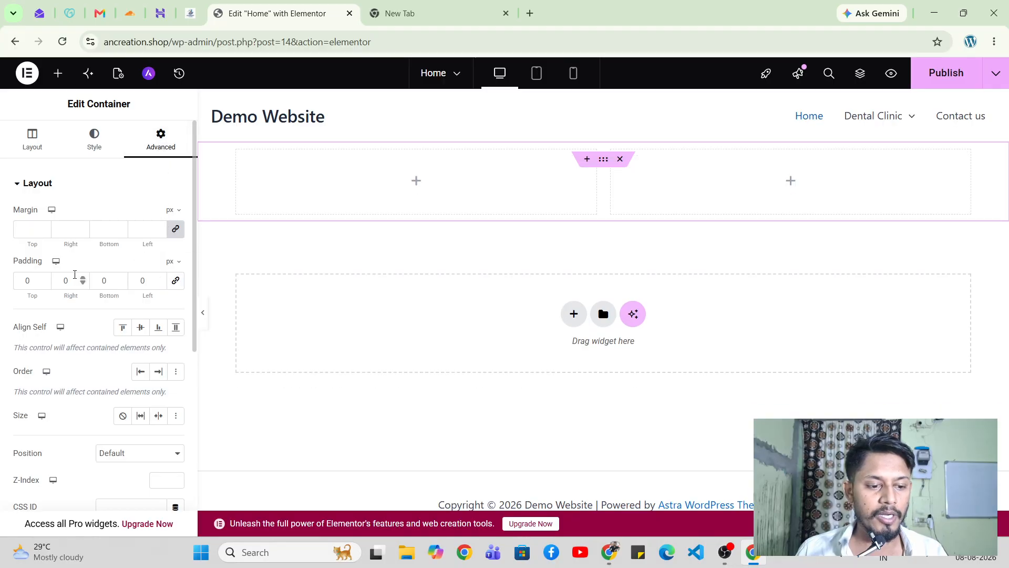
click(35, 280)
text(50)
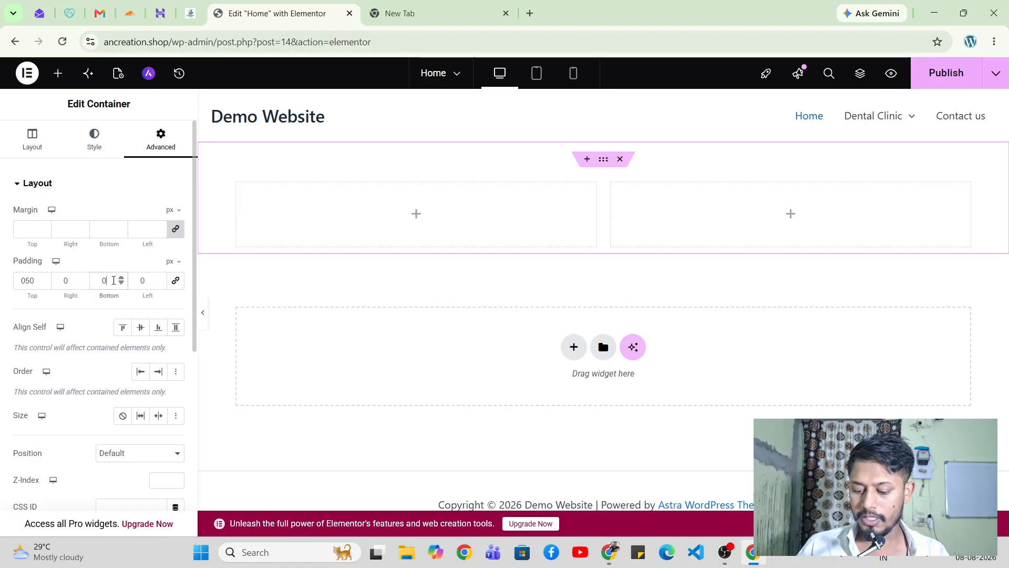
text(50)
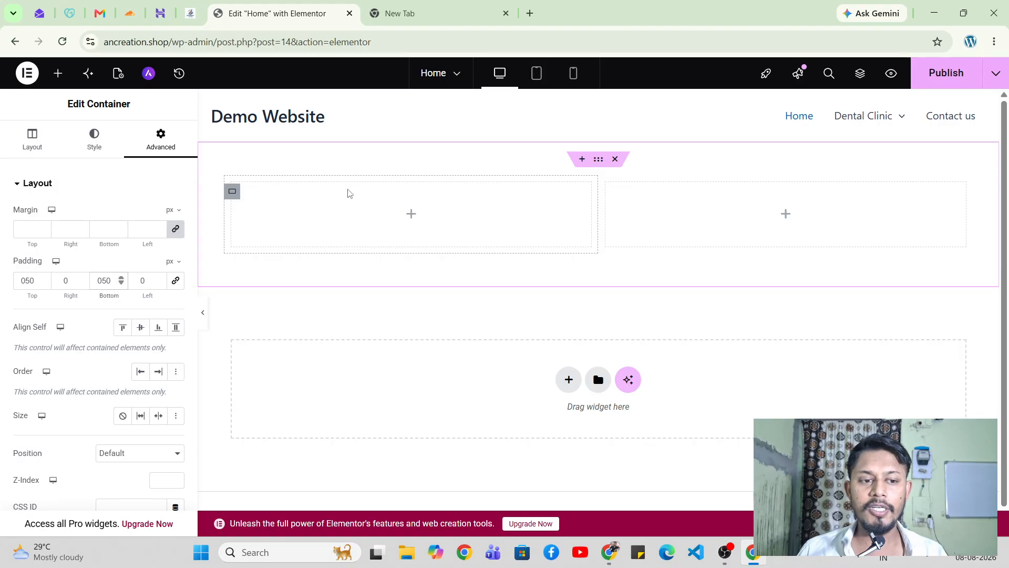
Place an Image widget in the first column of the two-column container
click(63, 83)
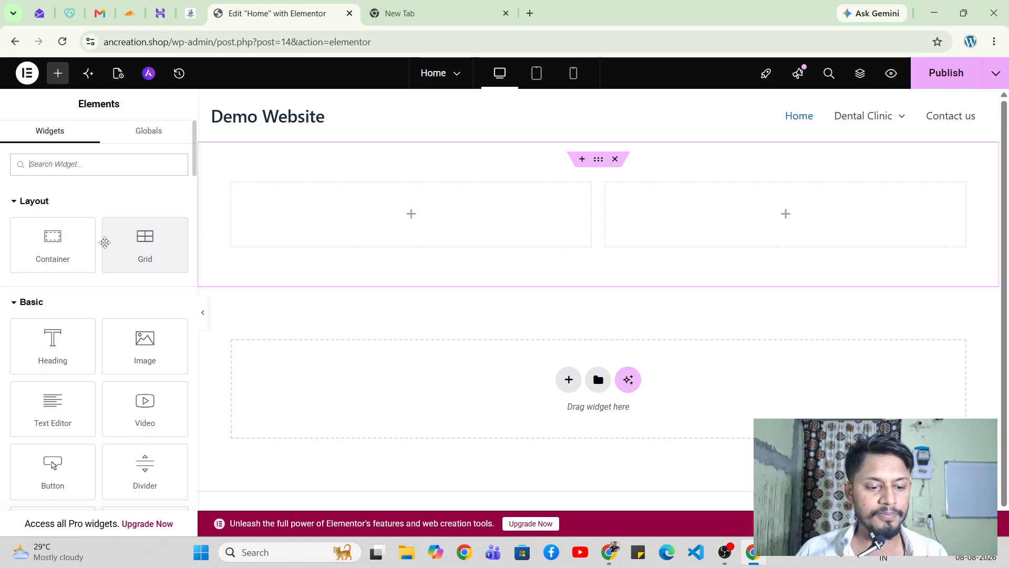
scroll(105, 243, down, 2)
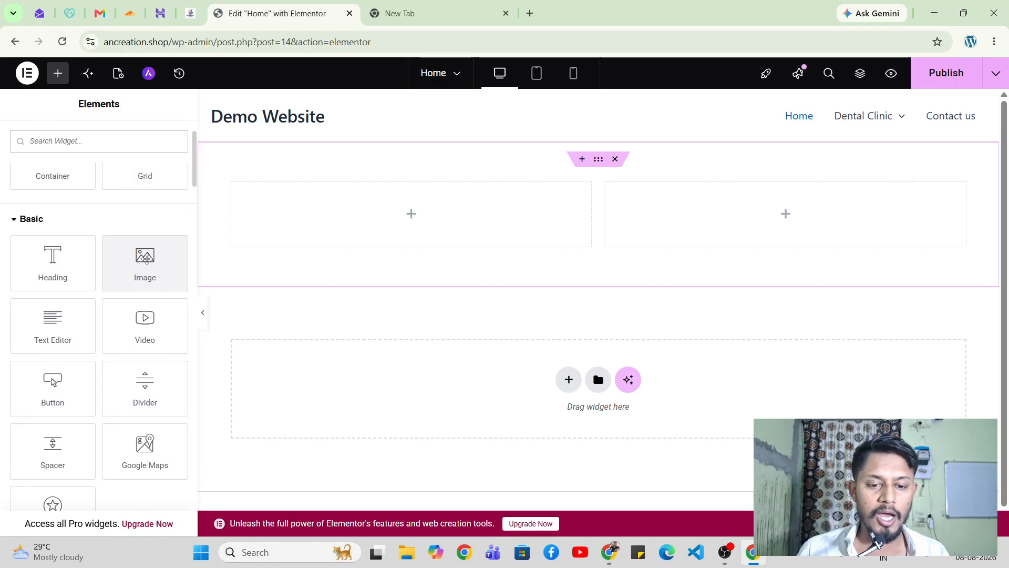
drag(127, 265, 413, 217)
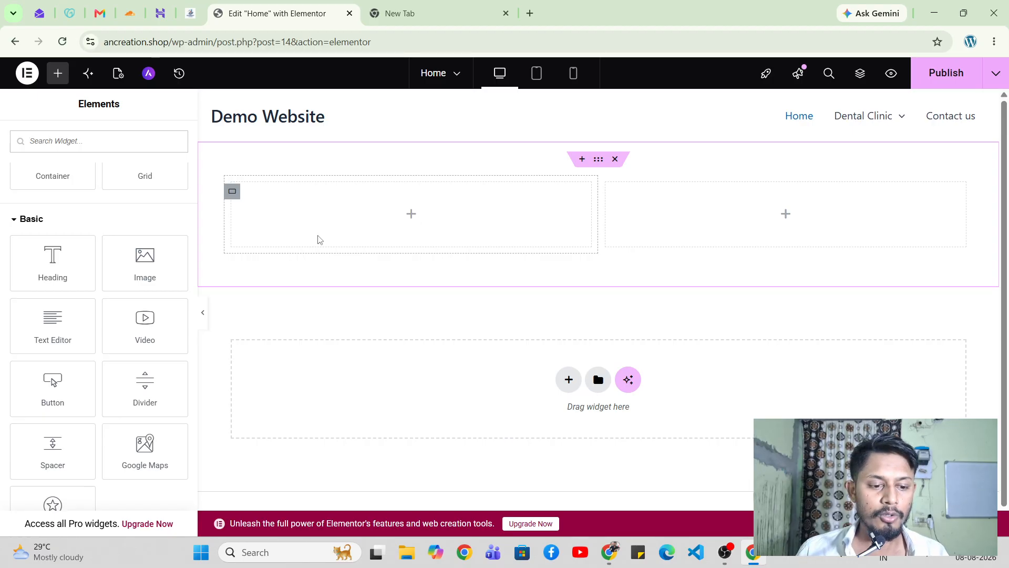
drag(134, 274, 372, 227)
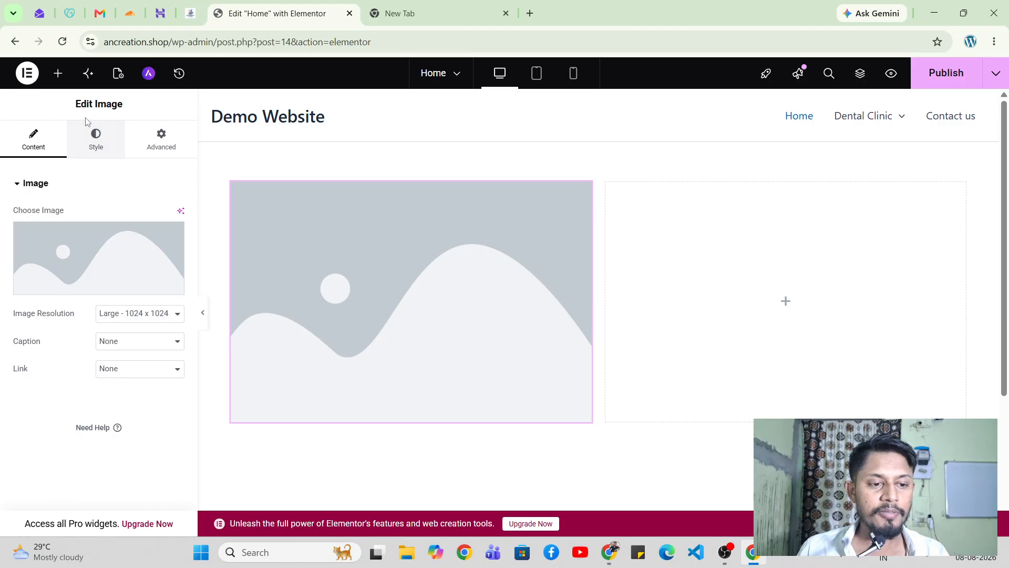
drag(74, 109, 128, 110)
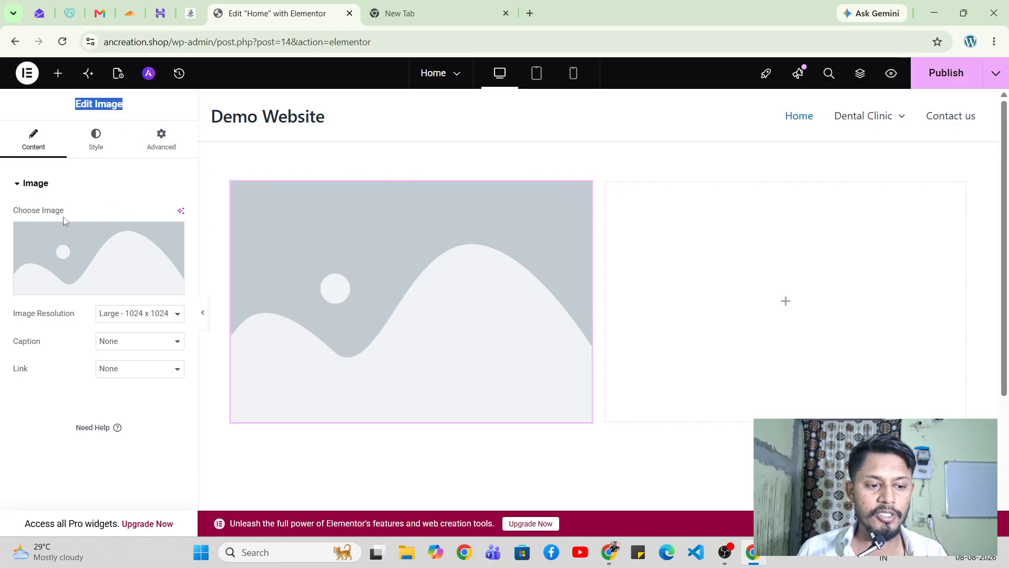
Upload the "progress bar" picture from the Downloads folder and insert it into the Image widget
click(82, 260)
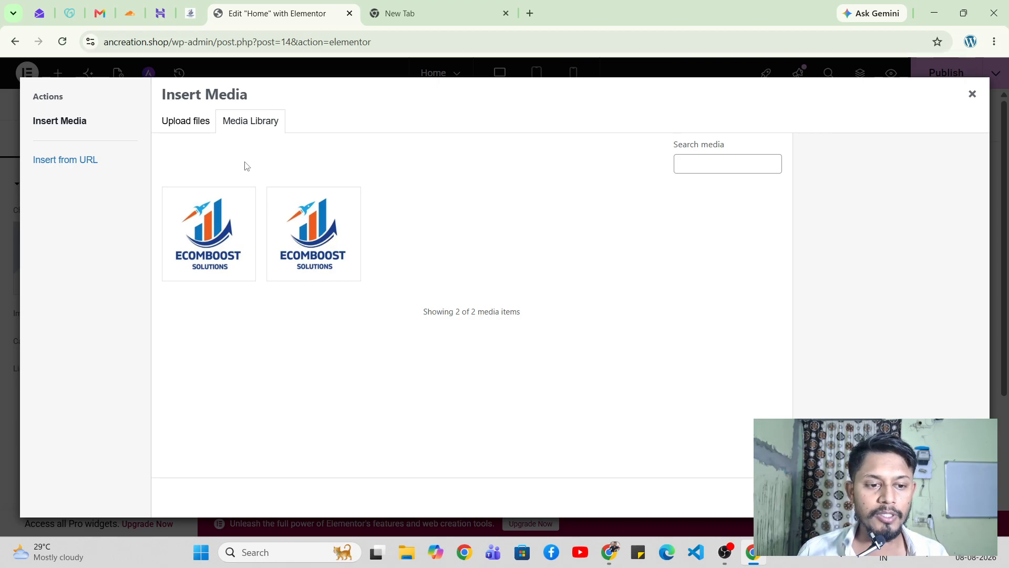
click(180, 124)
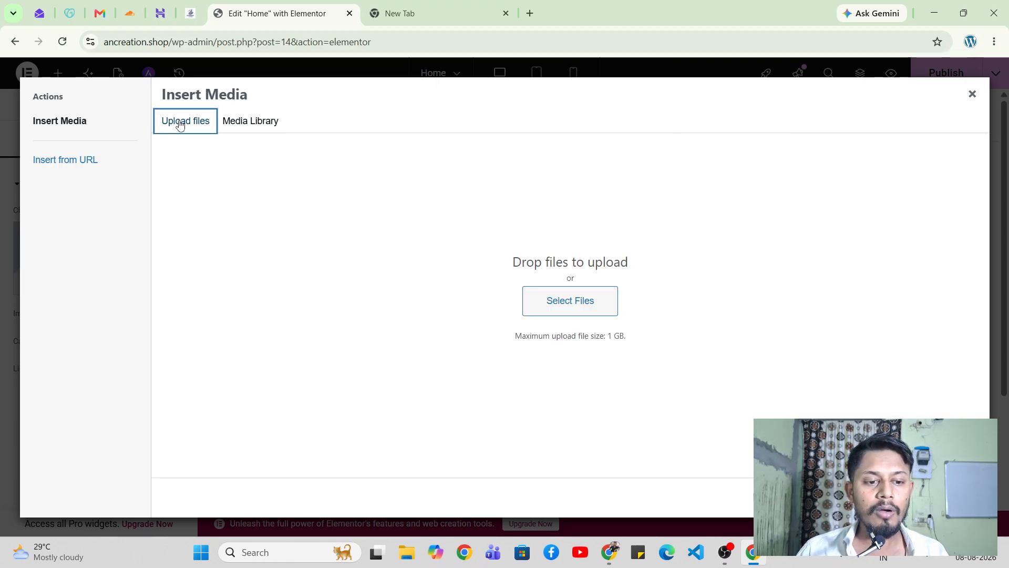
click(573, 301)
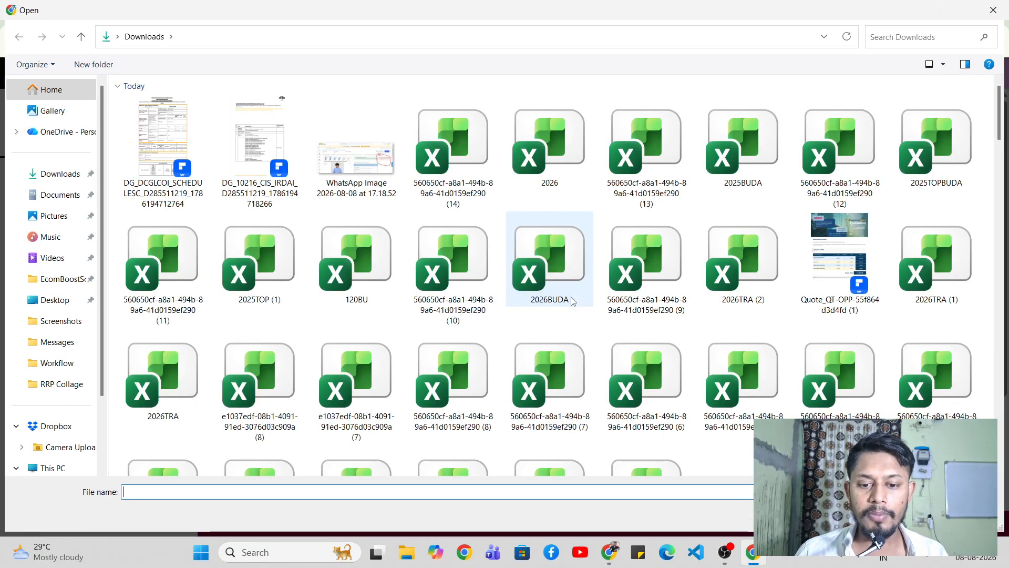
scroll(571, 299, down, 15)
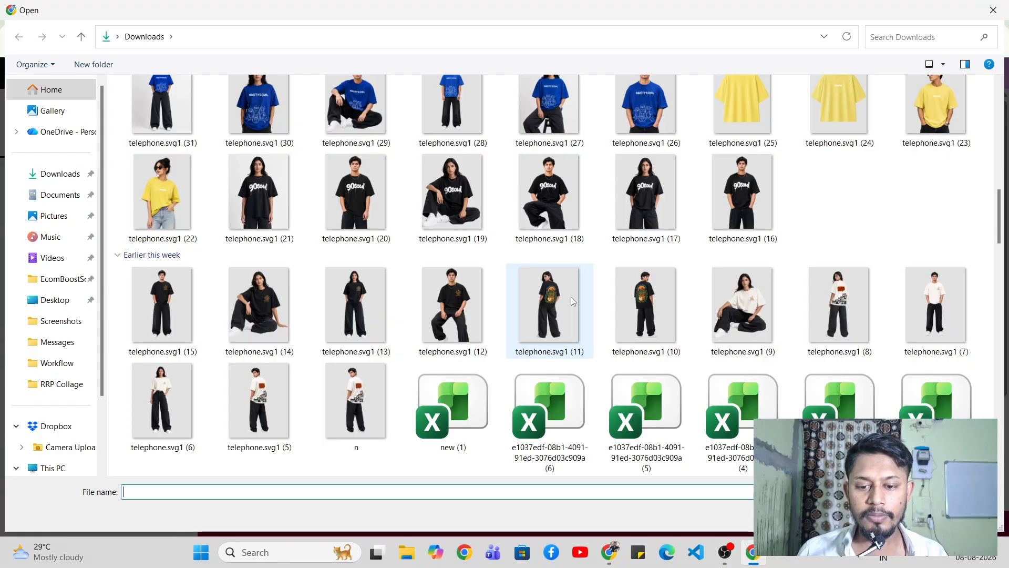
scroll(572, 300, down, 10)
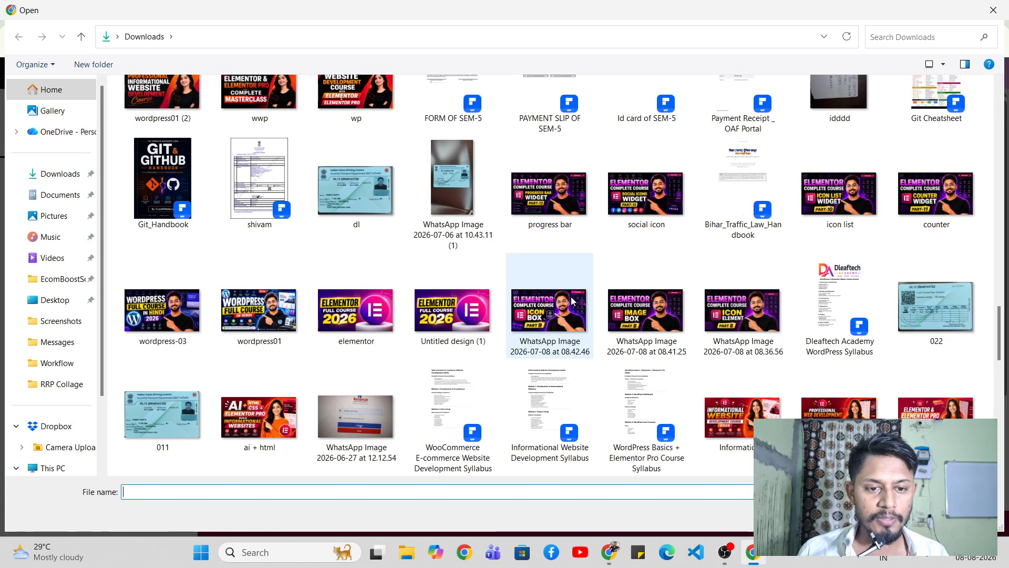
scroll(572, 299, up, 3)
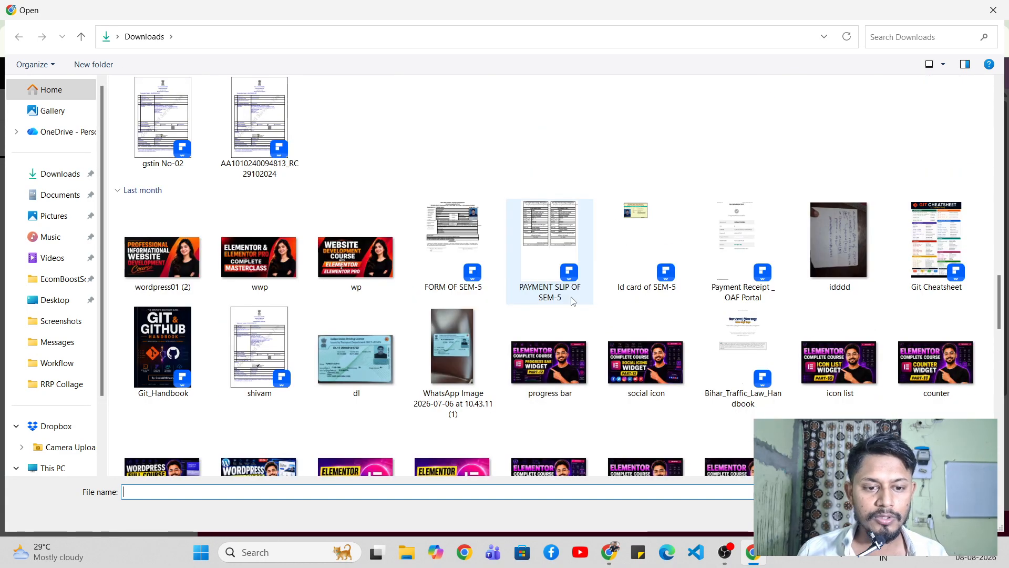
click(551, 368)
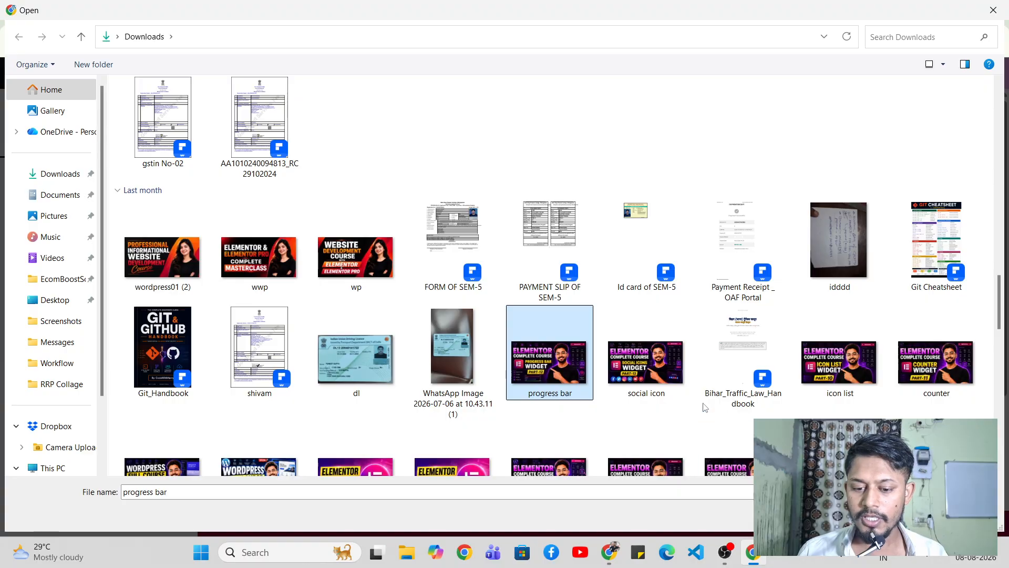
click(904, 515)
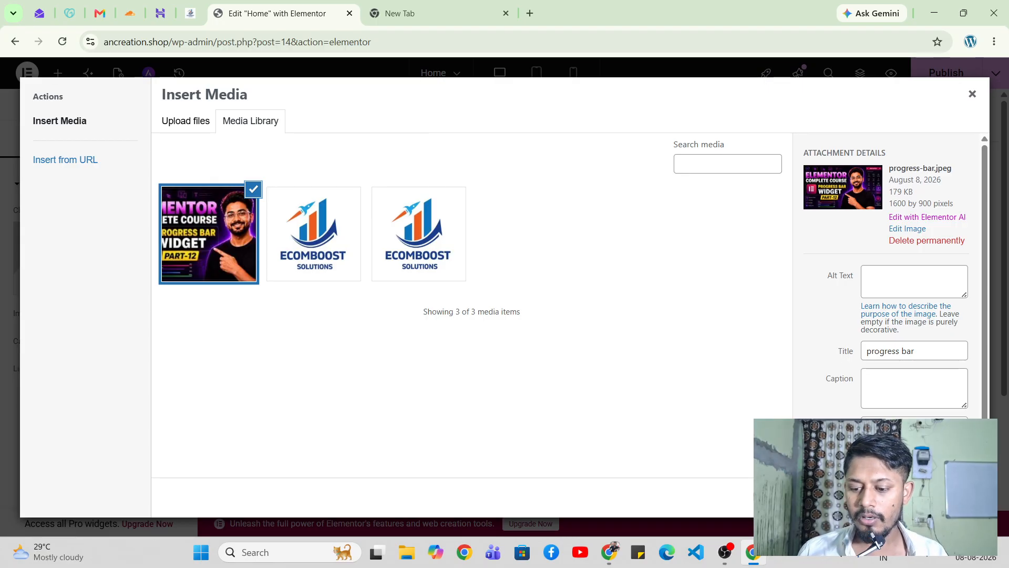
click(957, 497)
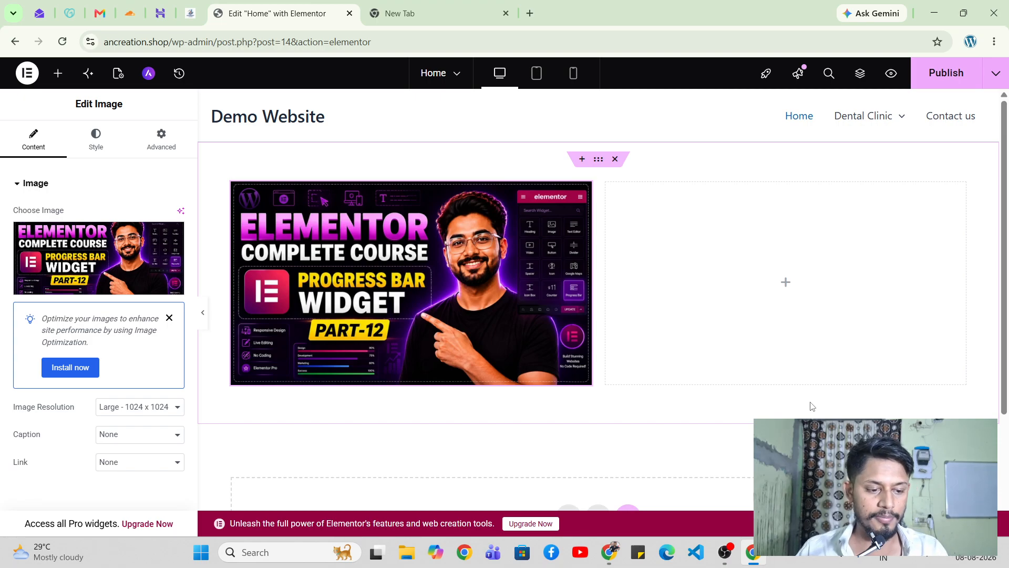
Dismiss the image optimization suggestion and set the image resolution to Full
scroll(131, 396, down, 1)
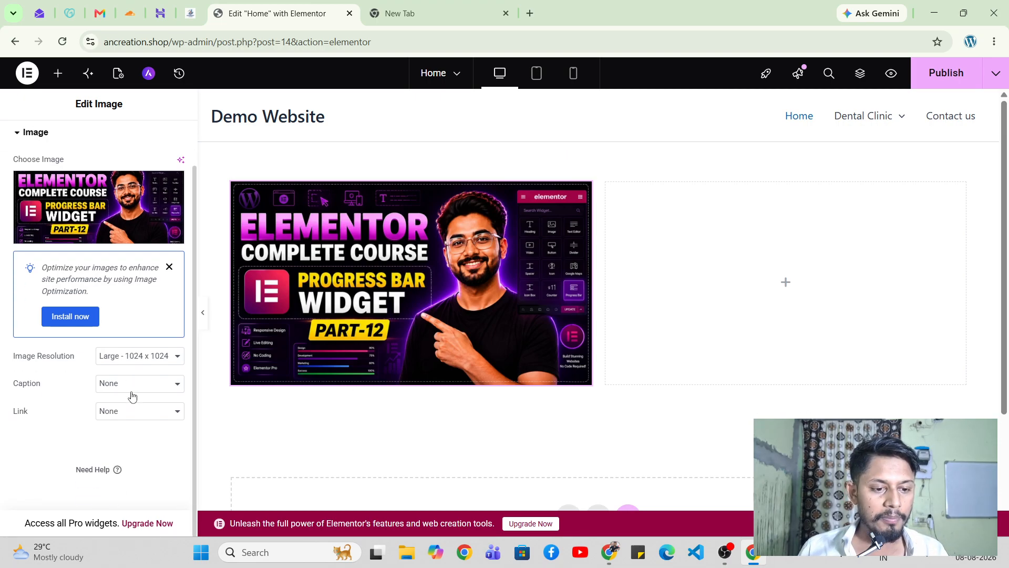
click(170, 267)
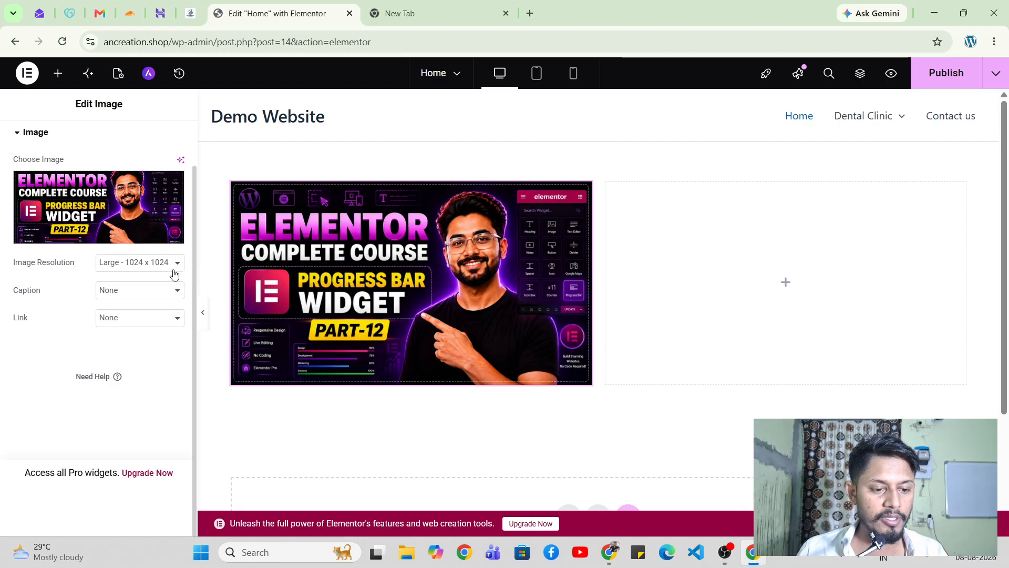
drag(14, 266, 83, 267)
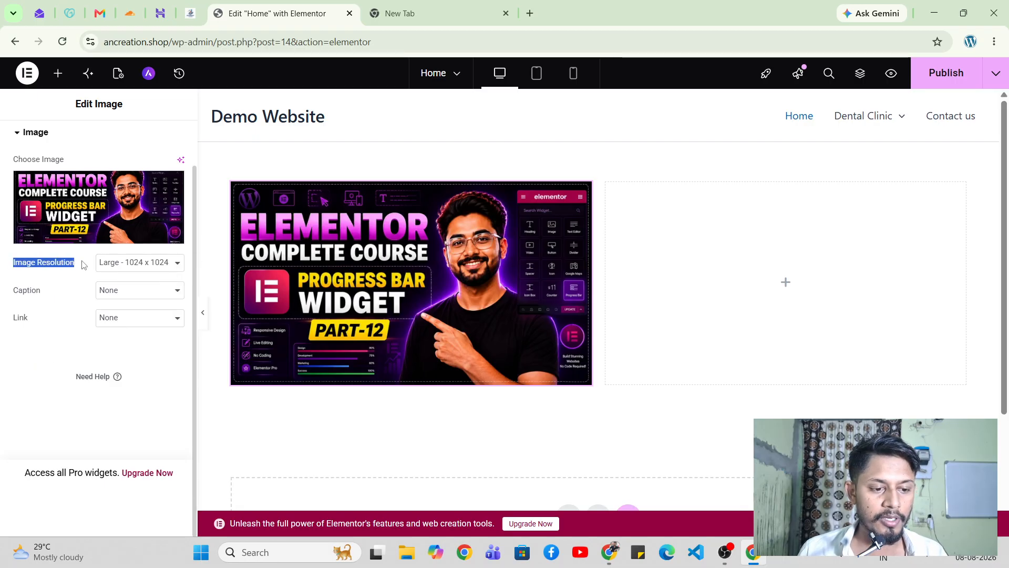
click(118, 263)
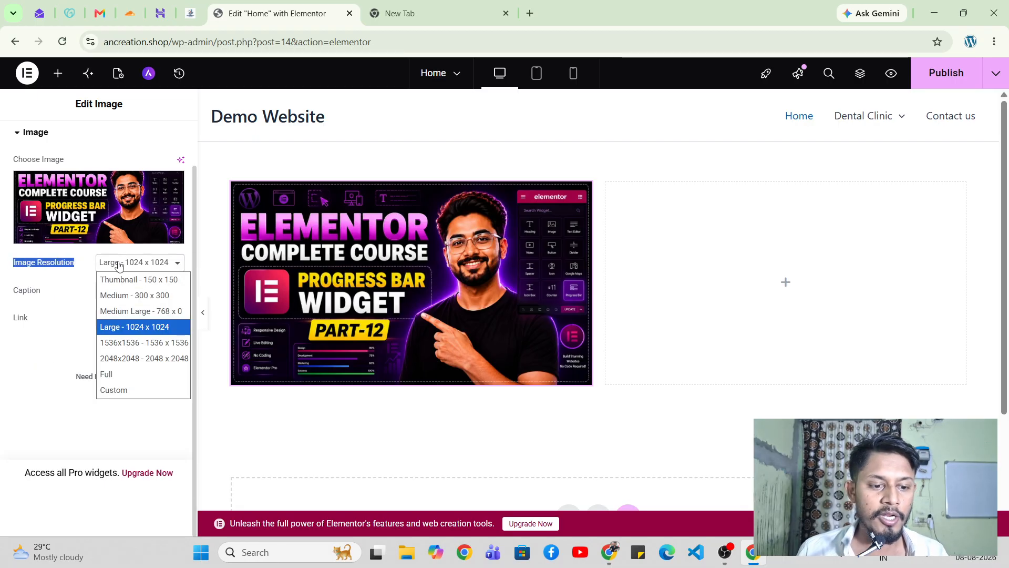
click(135, 376)
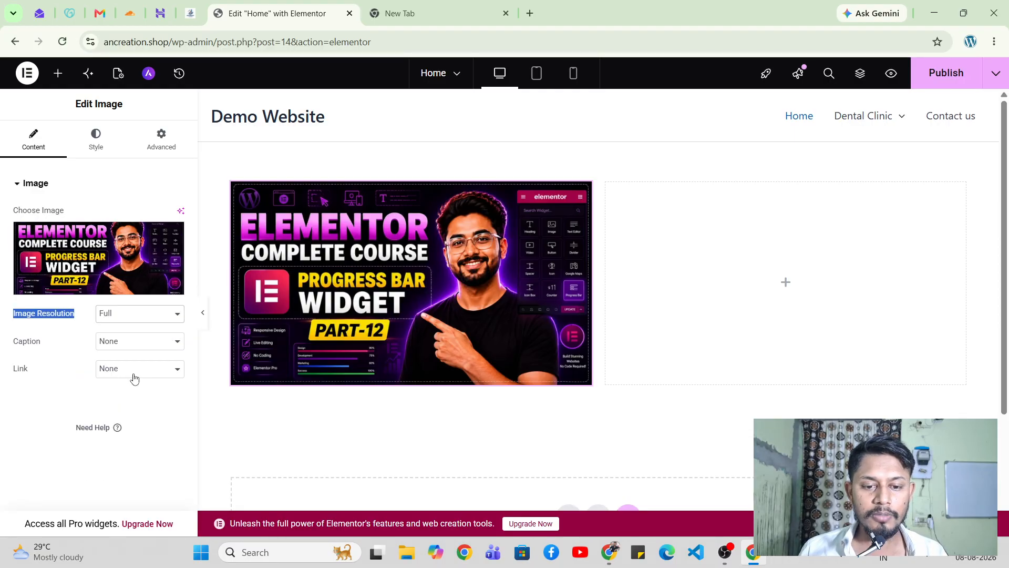
Try the Thumbnail - 150 x 150 resolution on the image and restore it to Full
click(130, 319)
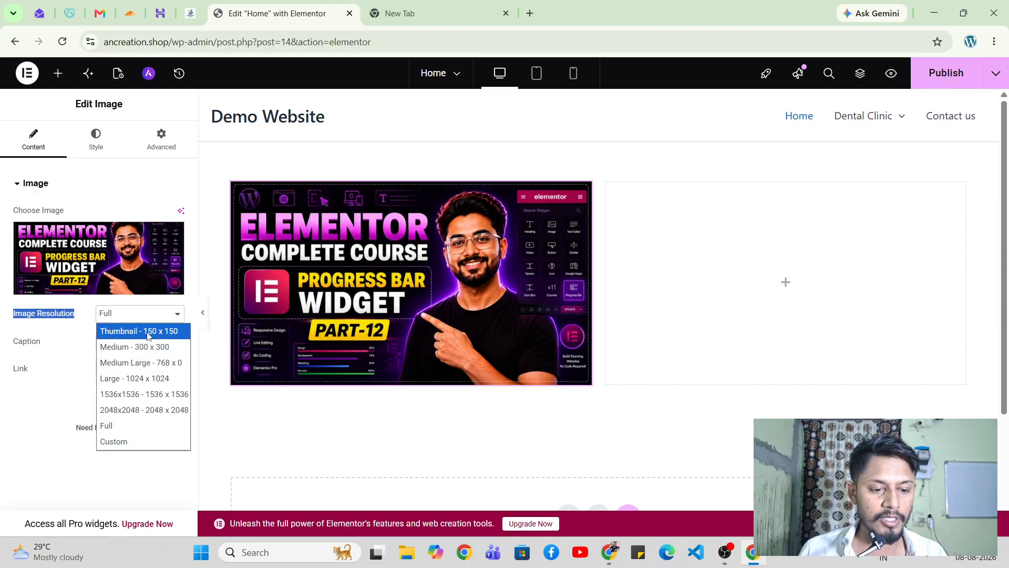
click(149, 331)
click(140, 314)
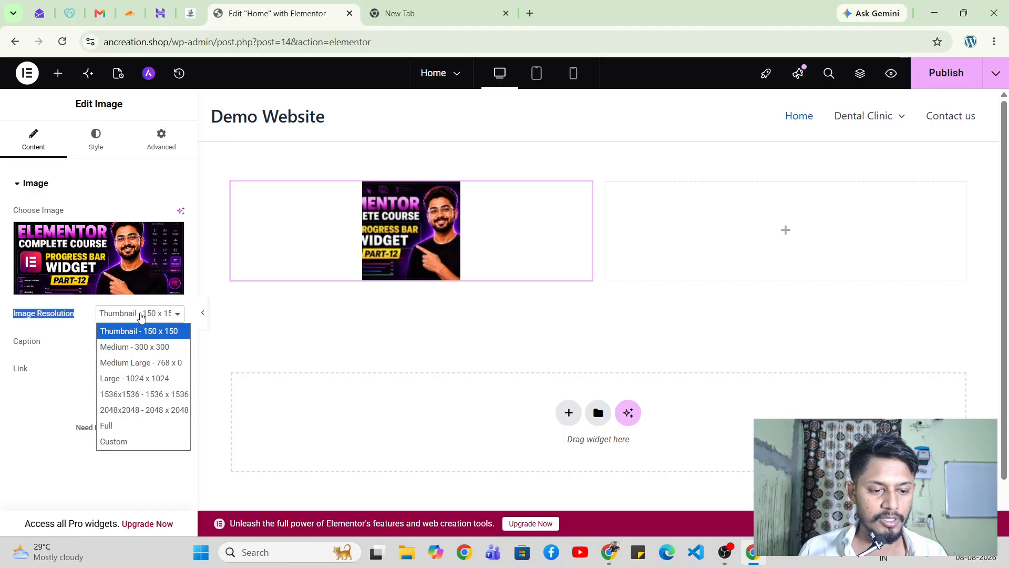
click(151, 427)
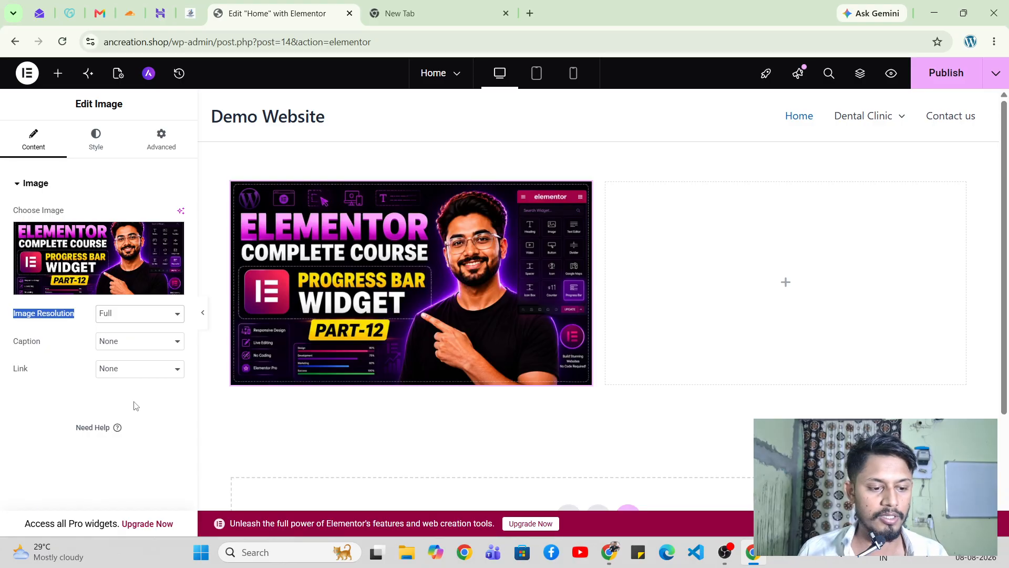
Check the image's caption options without changing them and set its link type to Custom URL
click(127, 347)
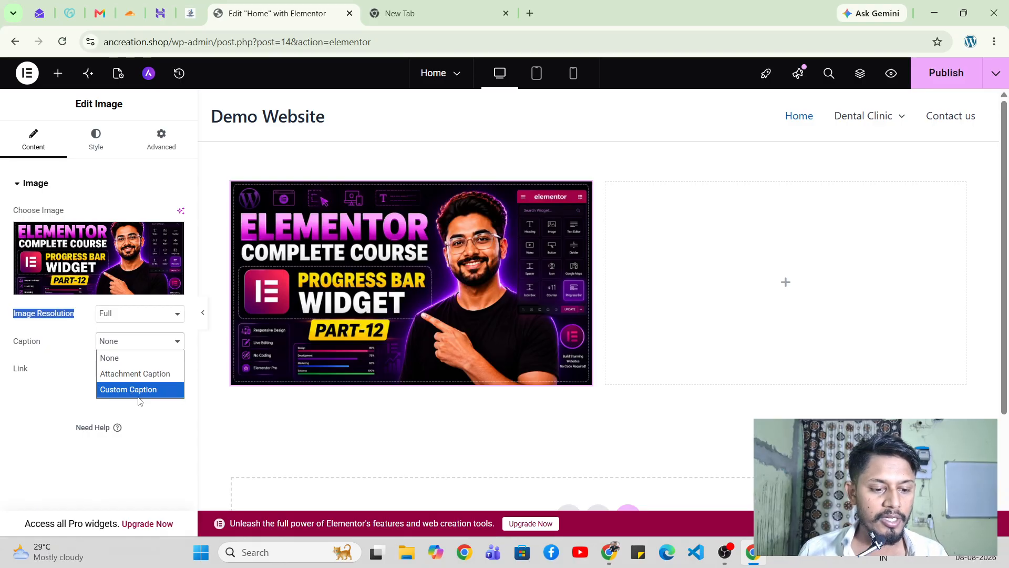
click(135, 419)
click(117, 374)
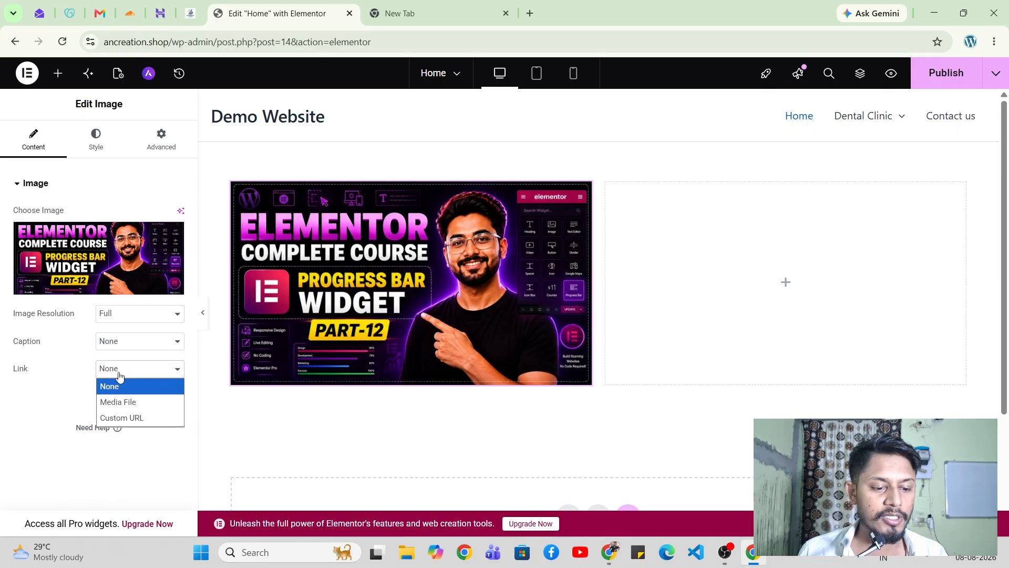
click(139, 419)
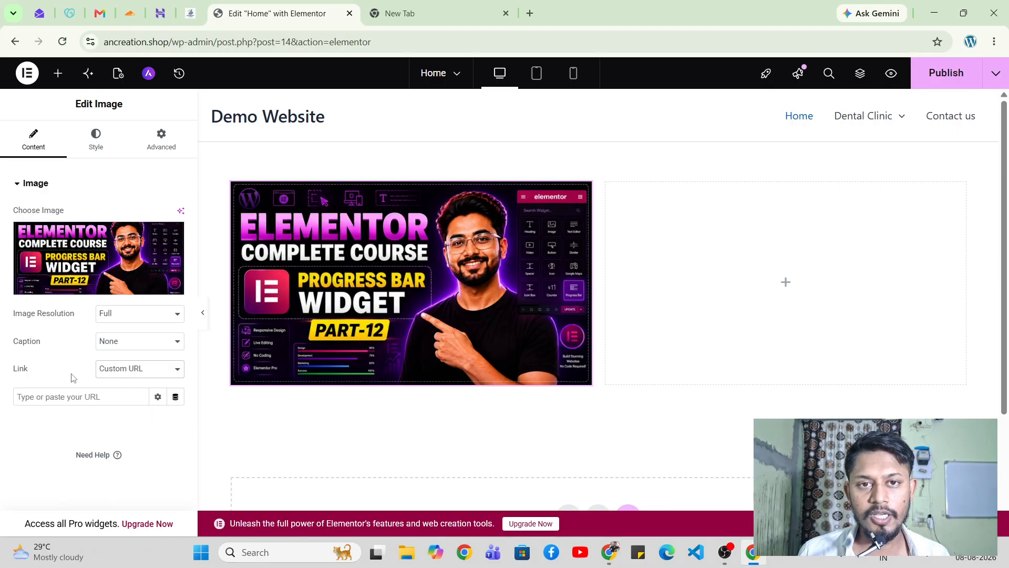
Copy the ecomboostsolutions.in address from the other browser tab and paste it as the image's custom link URL
double_click(16, 374)
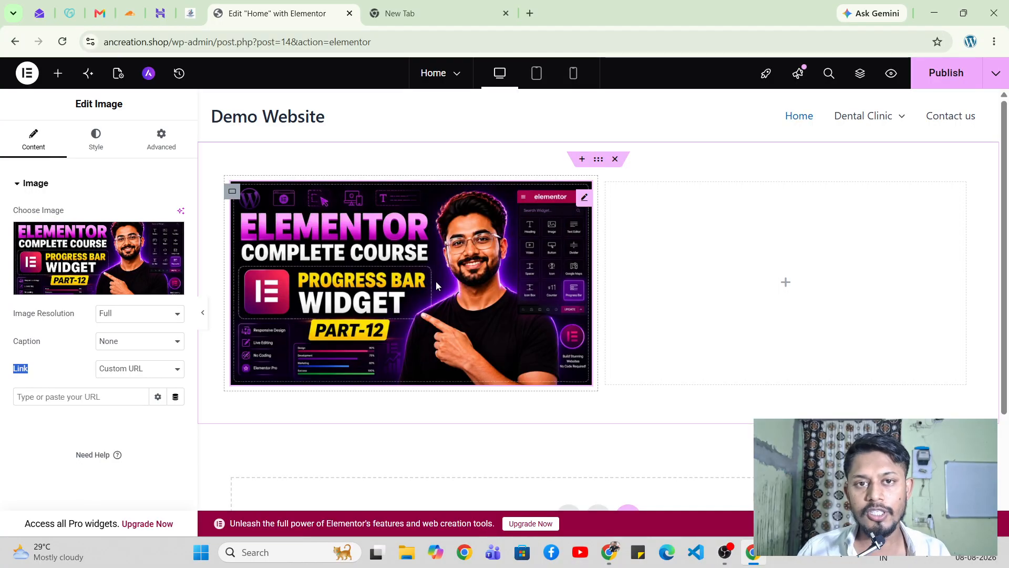
click(73, 396)
click(415, 6)
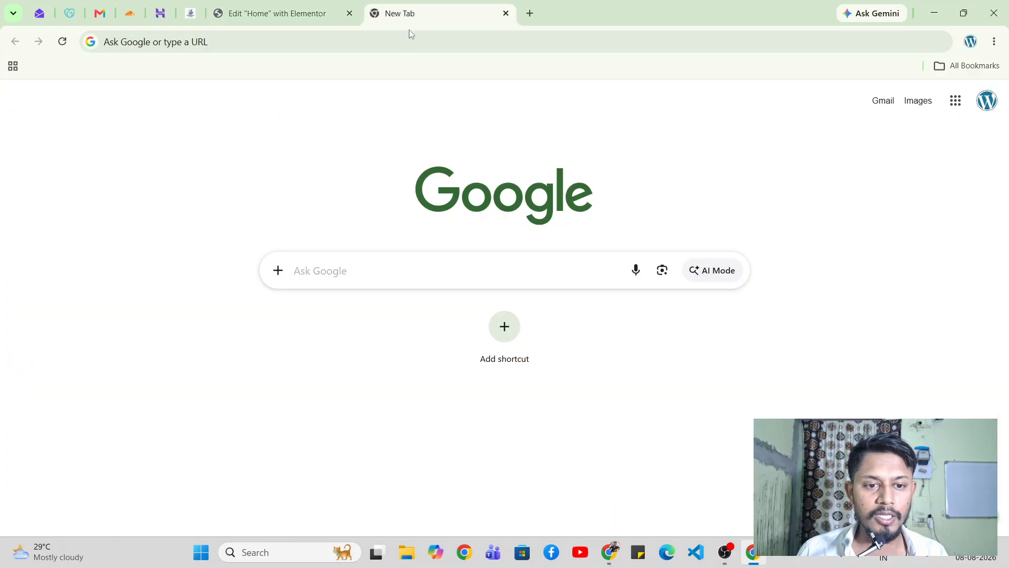
click(379, 47)
text(e)
key(Right)
key(ctrl+shift+Left)
key(ctrl+shift+Left)
key(ctrl+c)
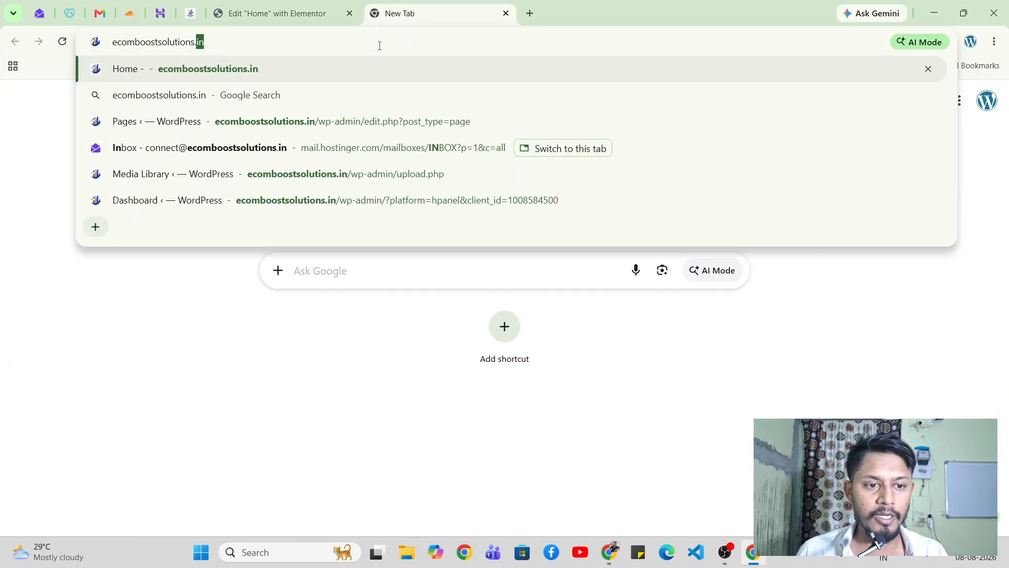
click(302, 6)
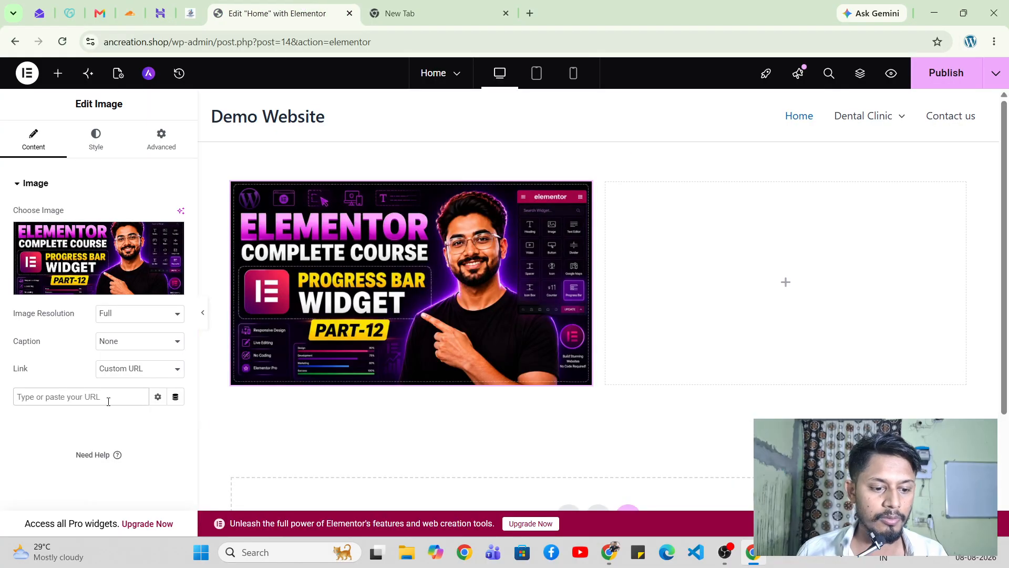
key(ctrl+v)
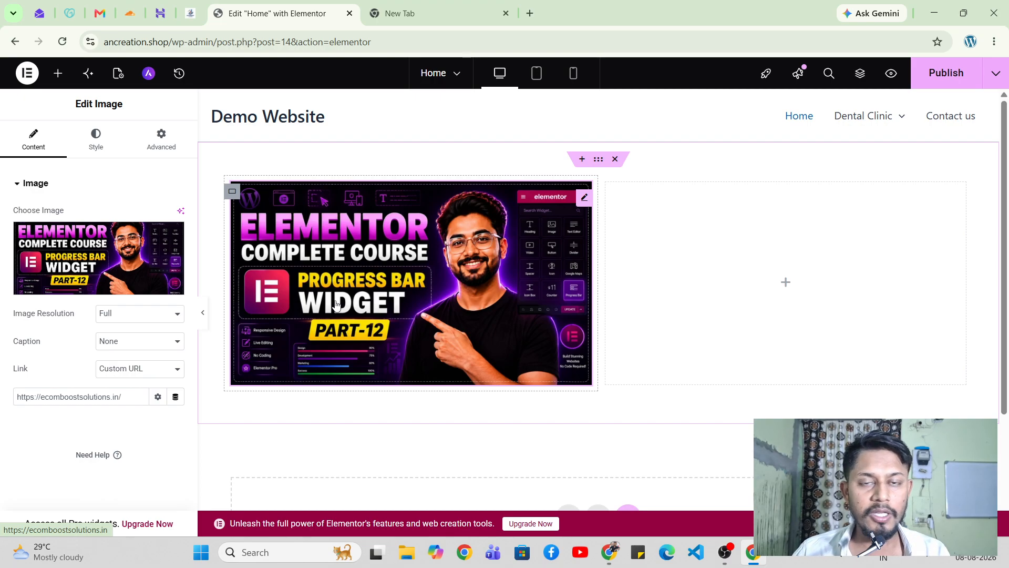
Try the Start and End alignments in the image's style settings and set the alignment to Center
click(97, 145)
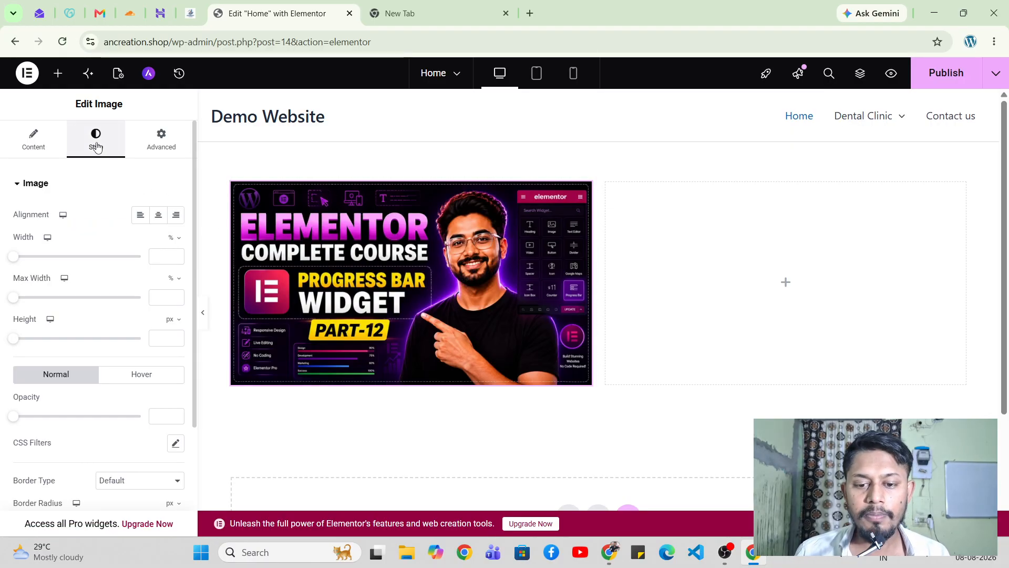
double_click(32, 216)
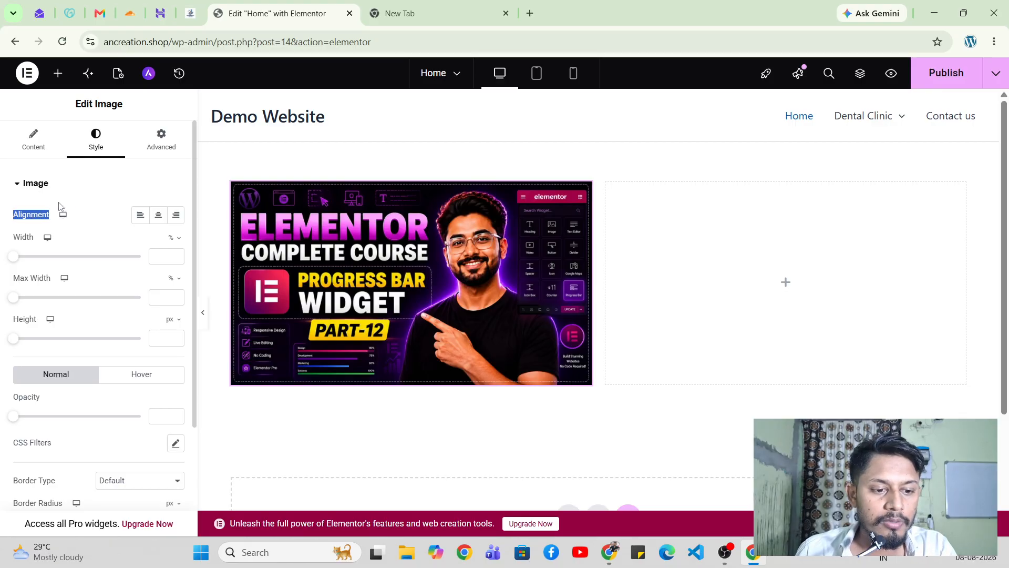
click(139, 219)
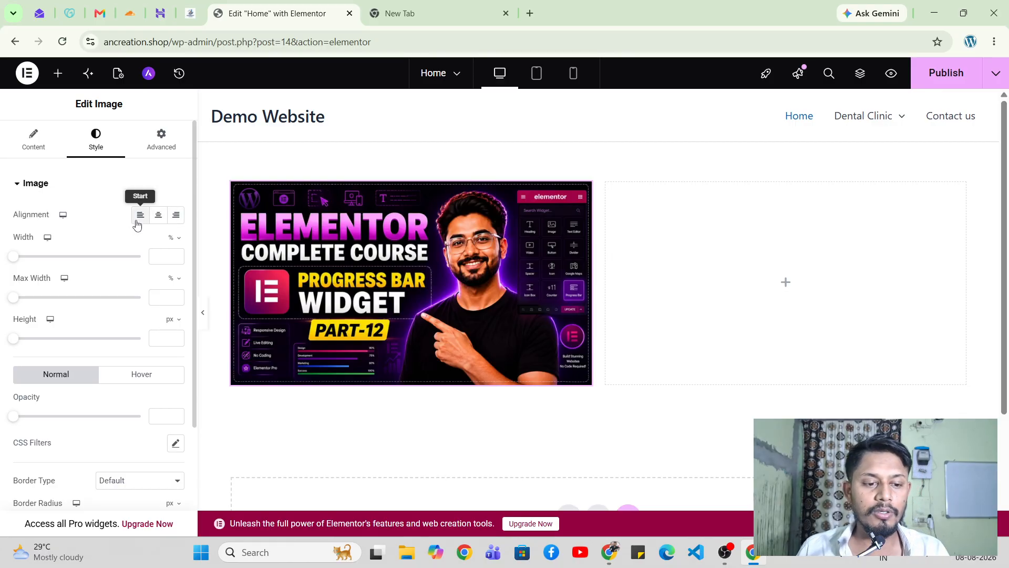
click(176, 215)
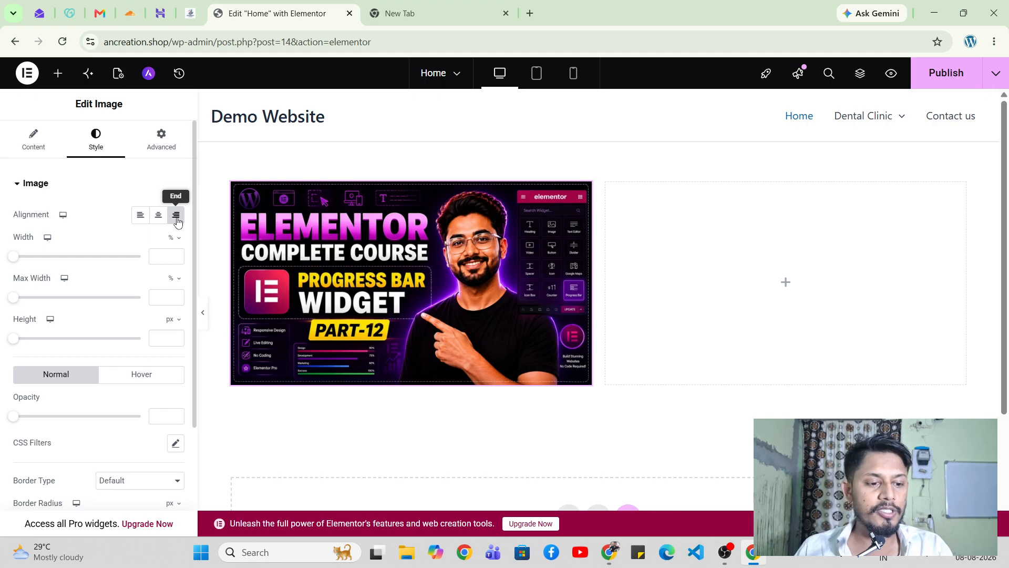
click(141, 220)
click(158, 217)
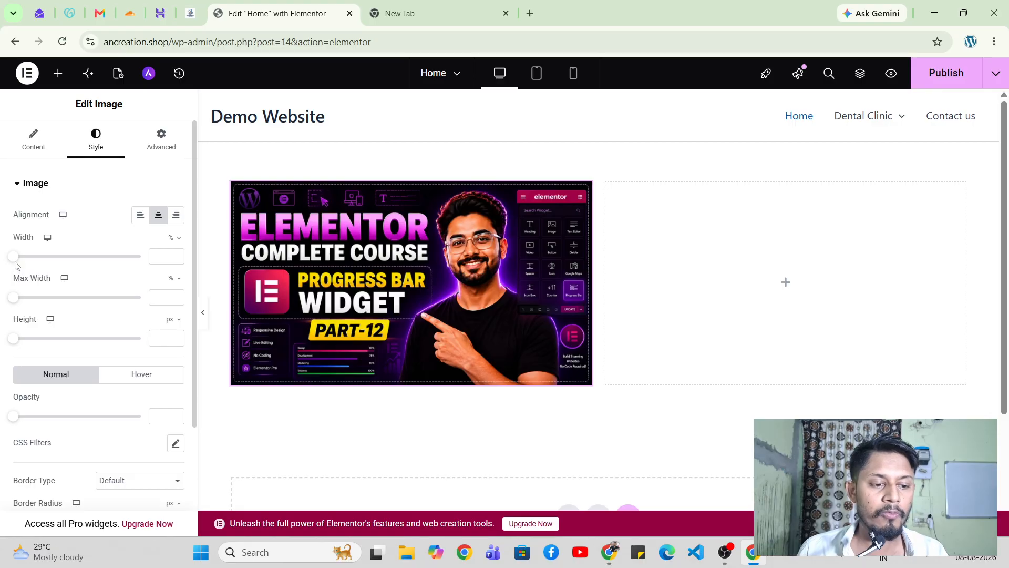
Try the image width at 100% and 70%, and clear the width value
drag(15, 259, 148, 268)
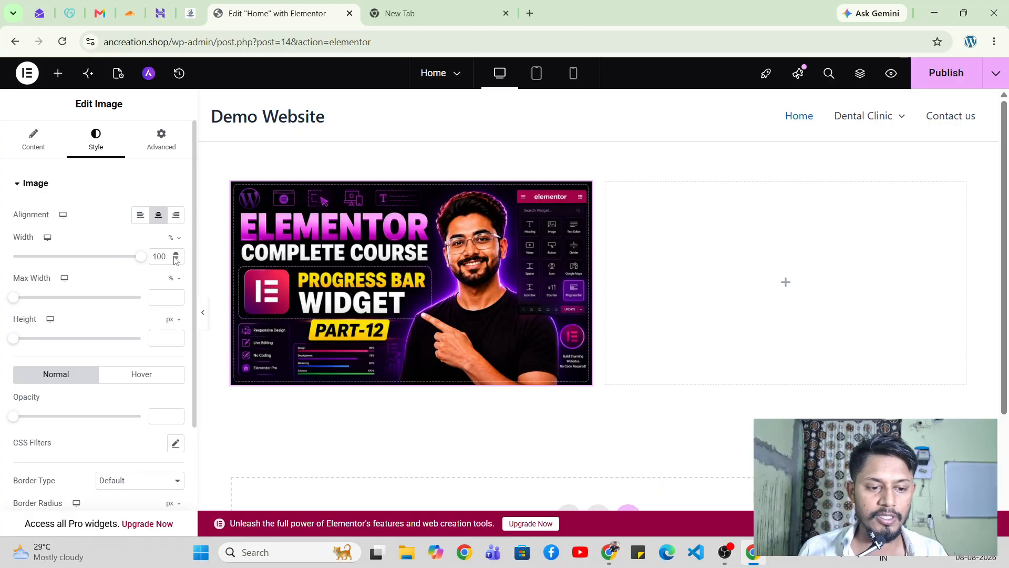
drag(144, 264, 104, 261)
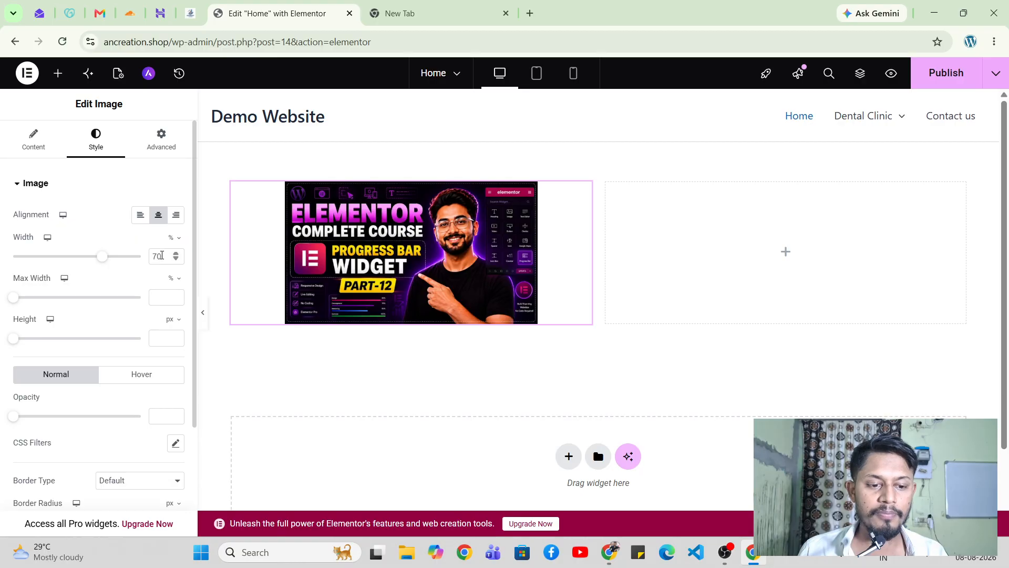
key(BackSpace)
key(BackSpace)
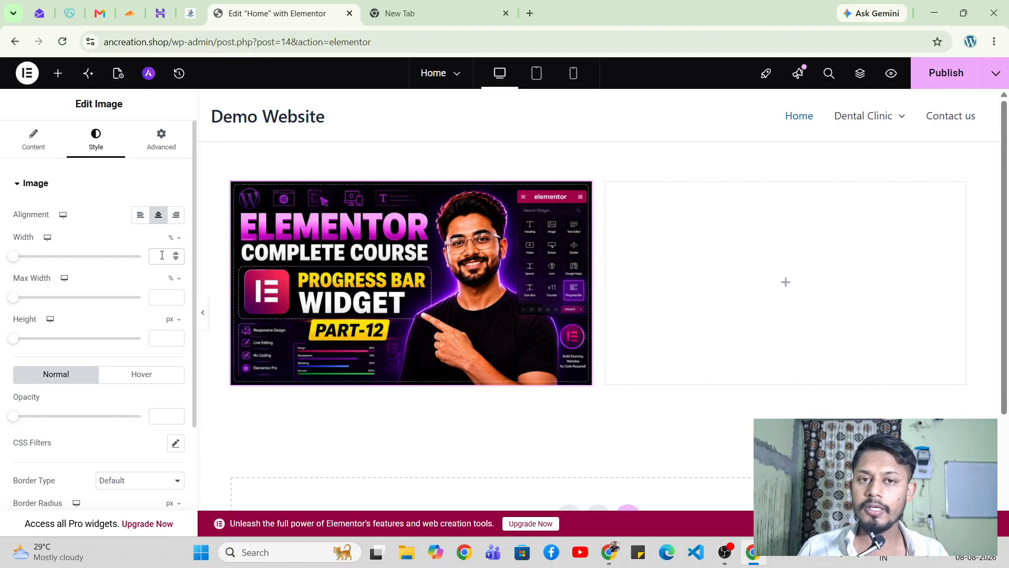
Try a maximum width of 100% on the image and clear the value
drag(20, 299, 159, 296)
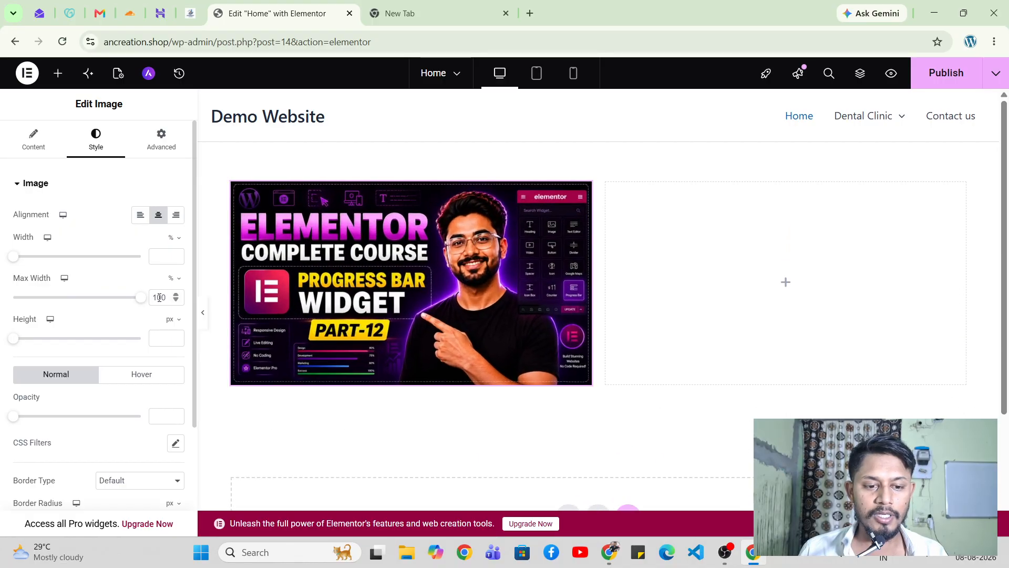
key(BackSpace)
key(BackSpace)
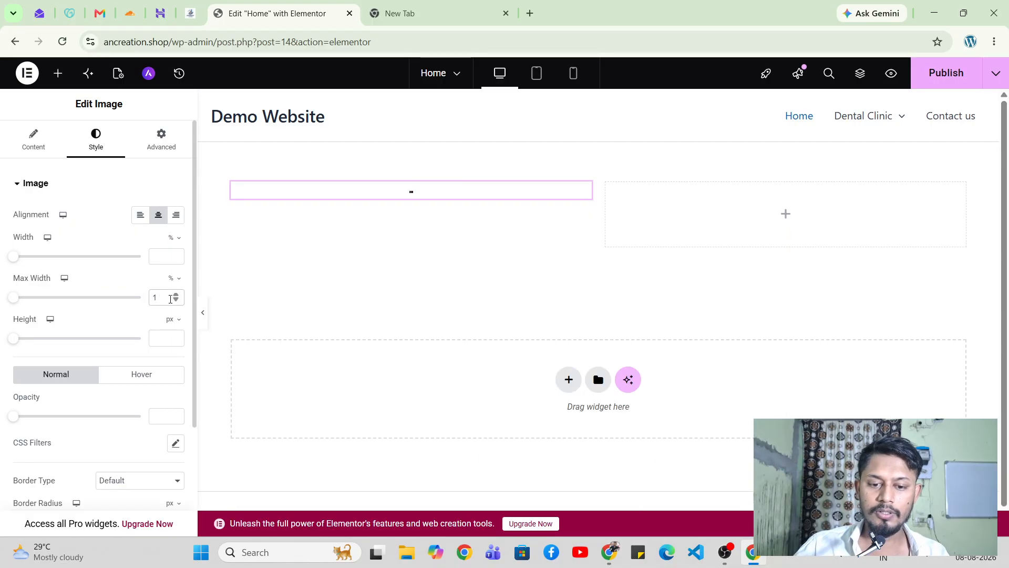
key(BackSpace)
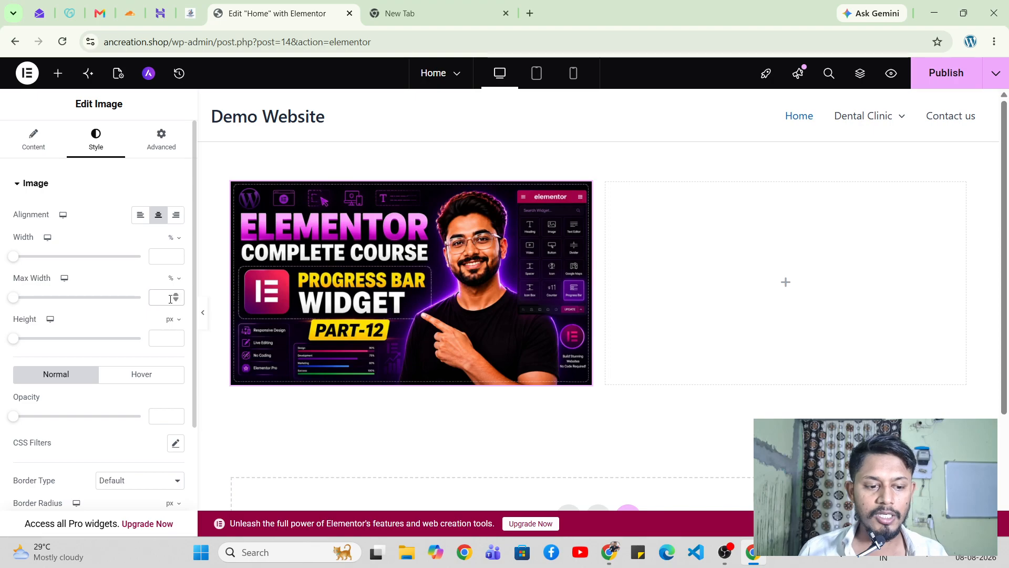
Try an image height of about 376 px and clear the height value
drag(15, 343, 110, 345)
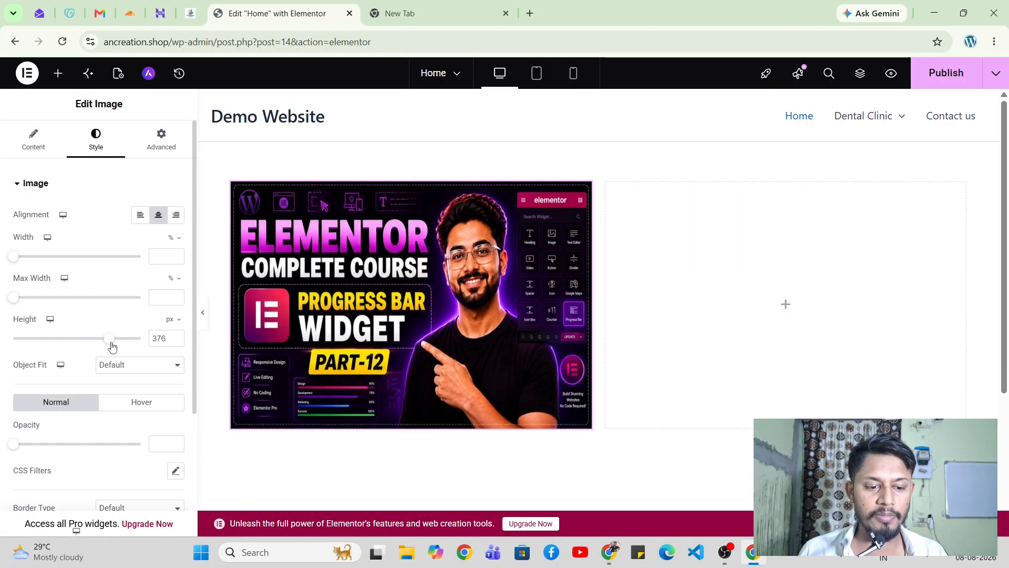
double_click(169, 341)
key(BackSpace)
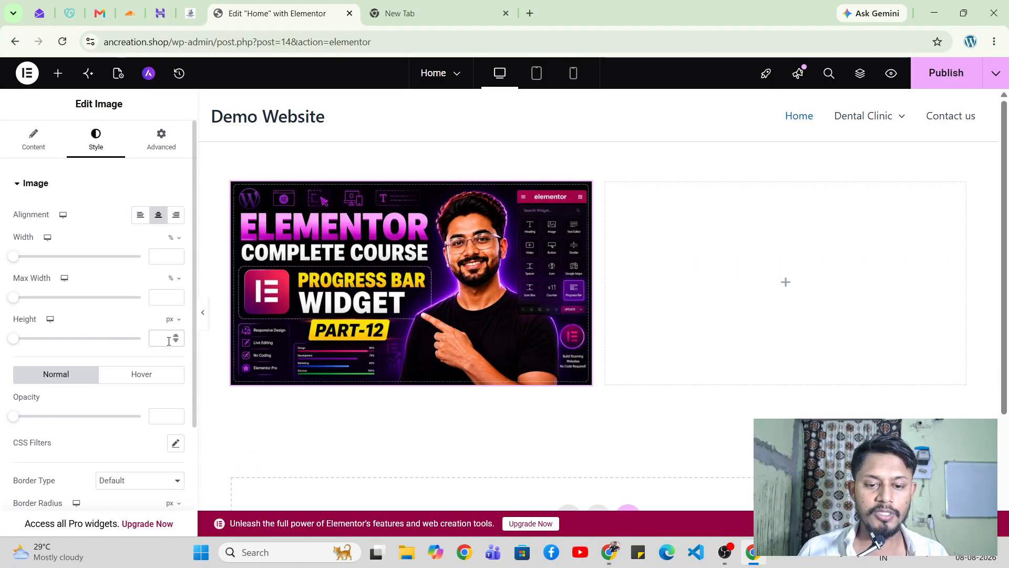
Try a normal-state opacity of about 0.46 on the image and clear the opacity value
scroll(106, 308, down, 2)
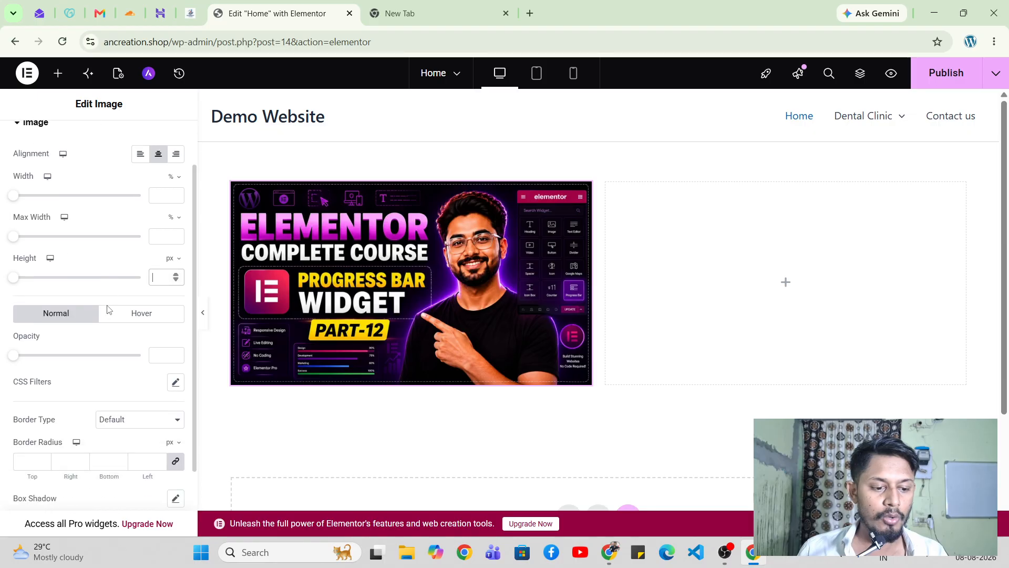
drag(15, 296, 66, 303)
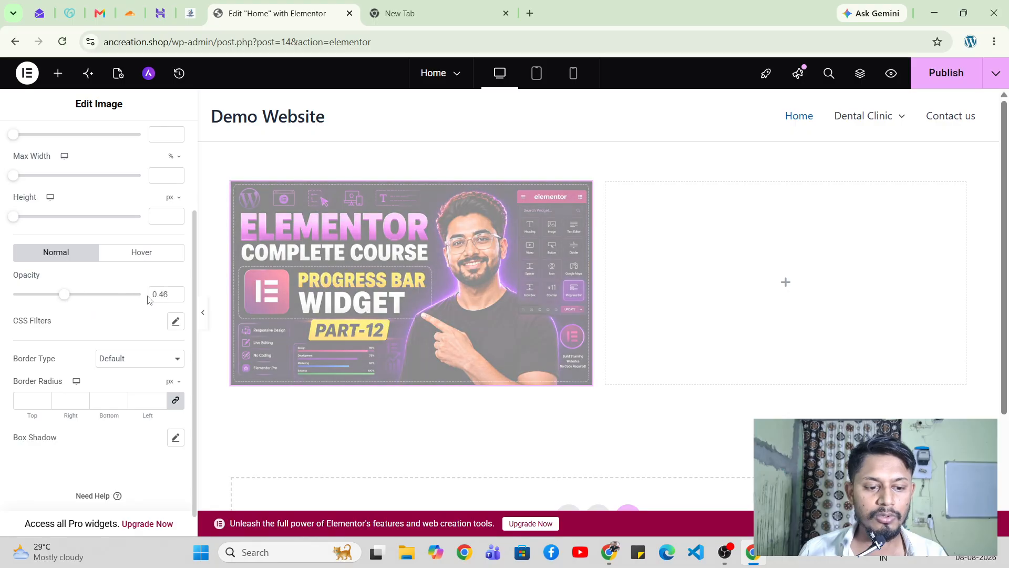
key(BackSpace)
key(BackSpace)
key(BackSpace)
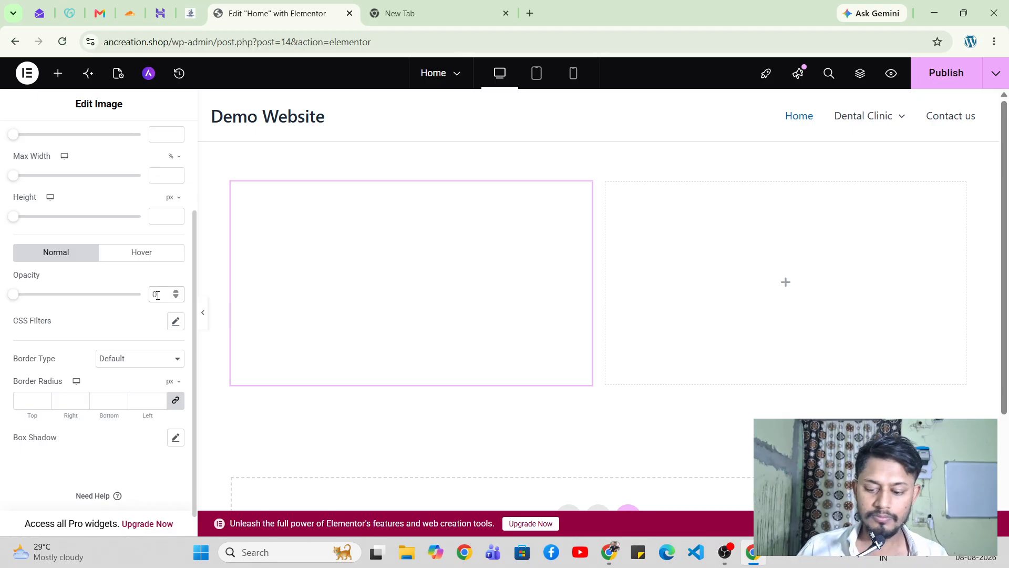
key(BackSpace)
Try the Double border type on the image and set the border type to Solid
scroll(90, 315, down, 1)
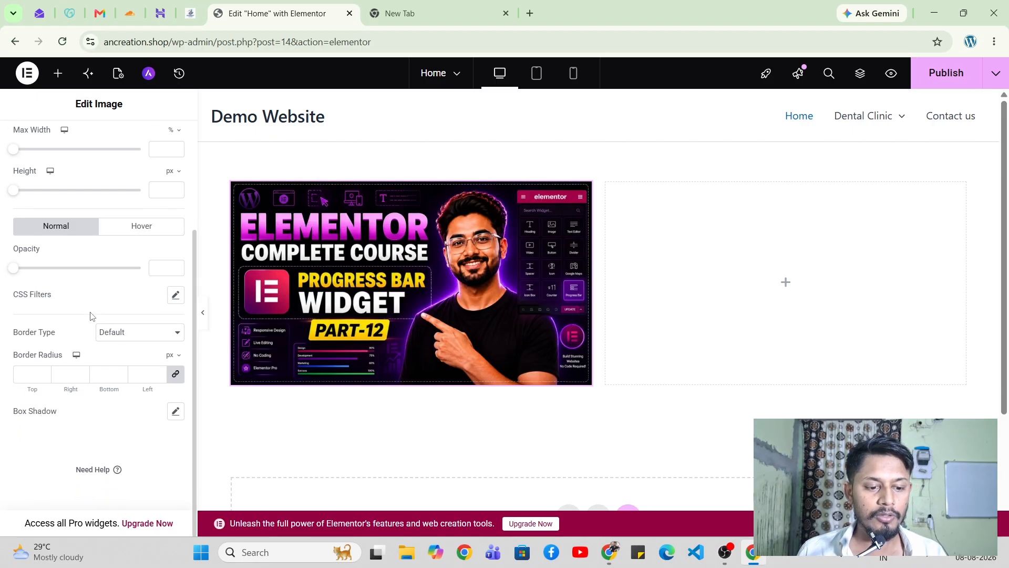
click(156, 335)
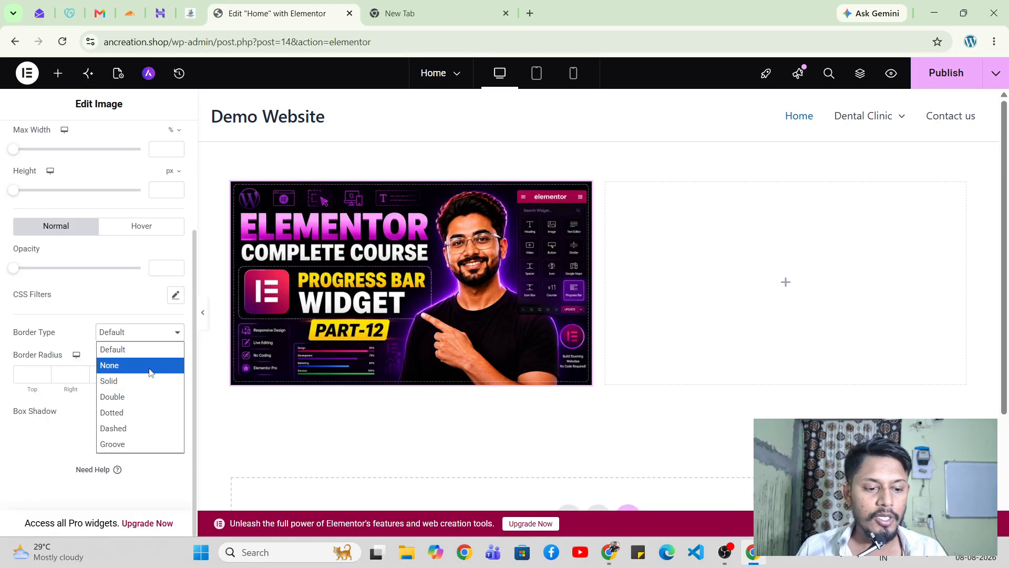
click(146, 377)
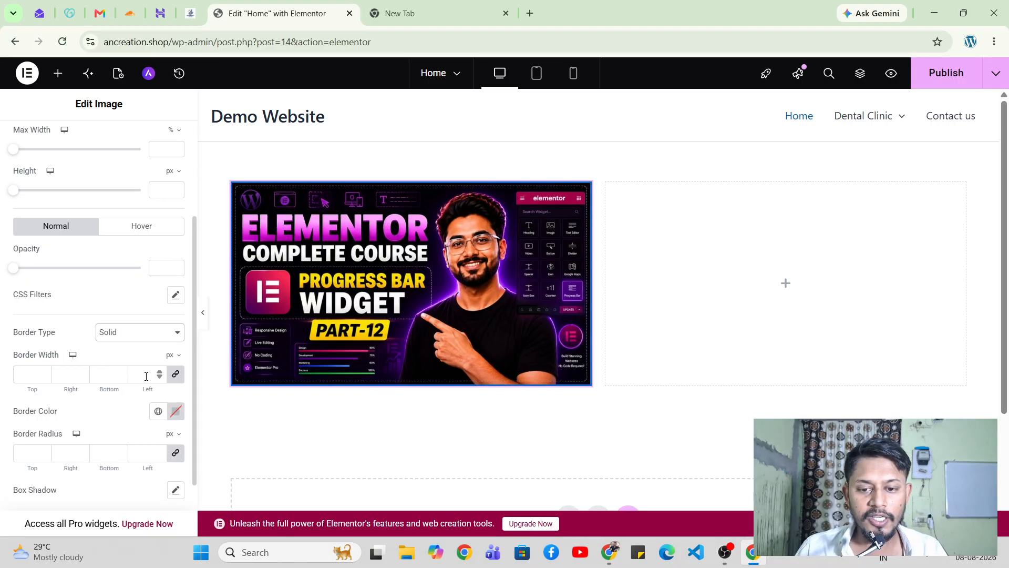
scroll(146, 376, down, 1)
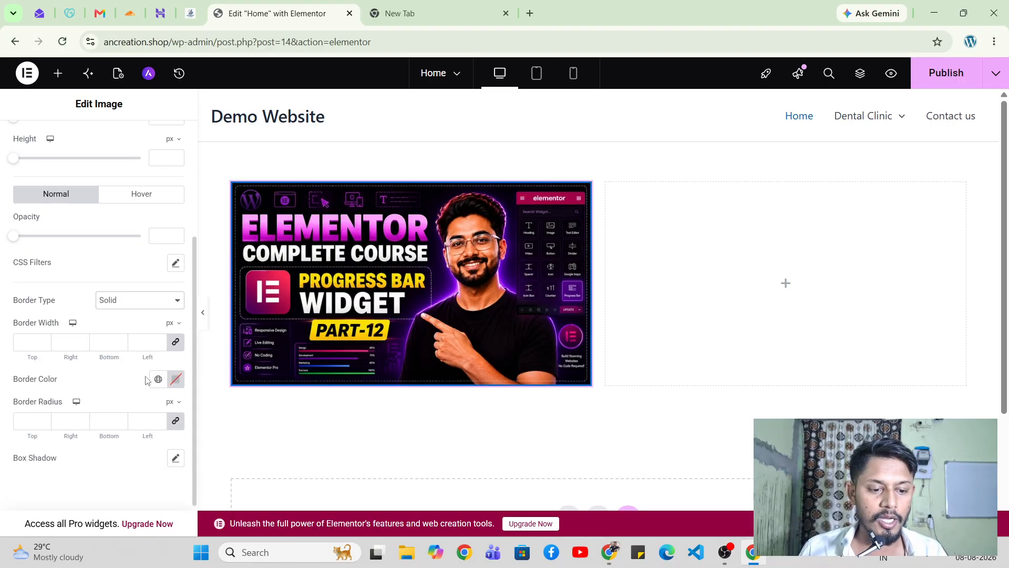
click(121, 307)
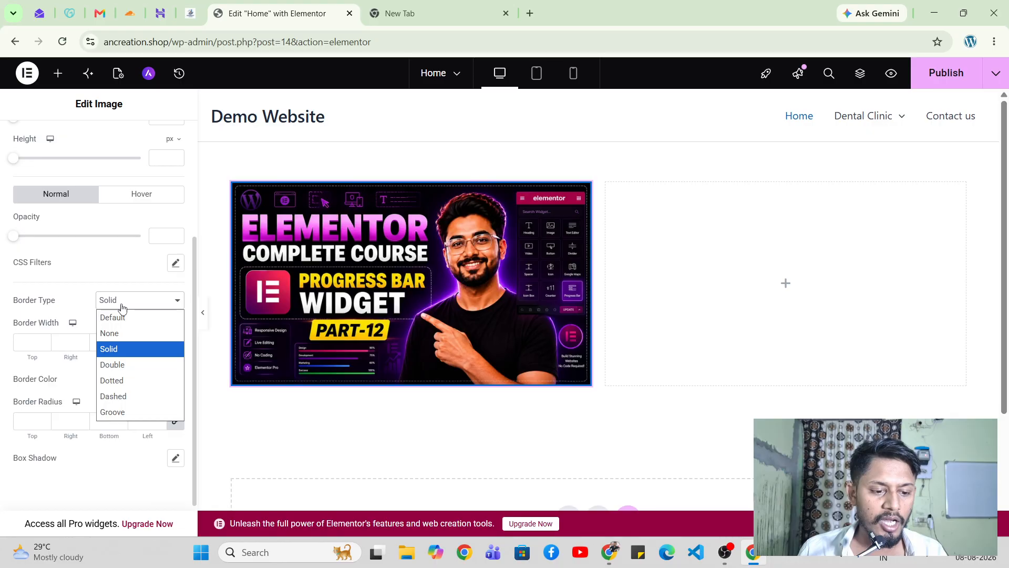
click(148, 365)
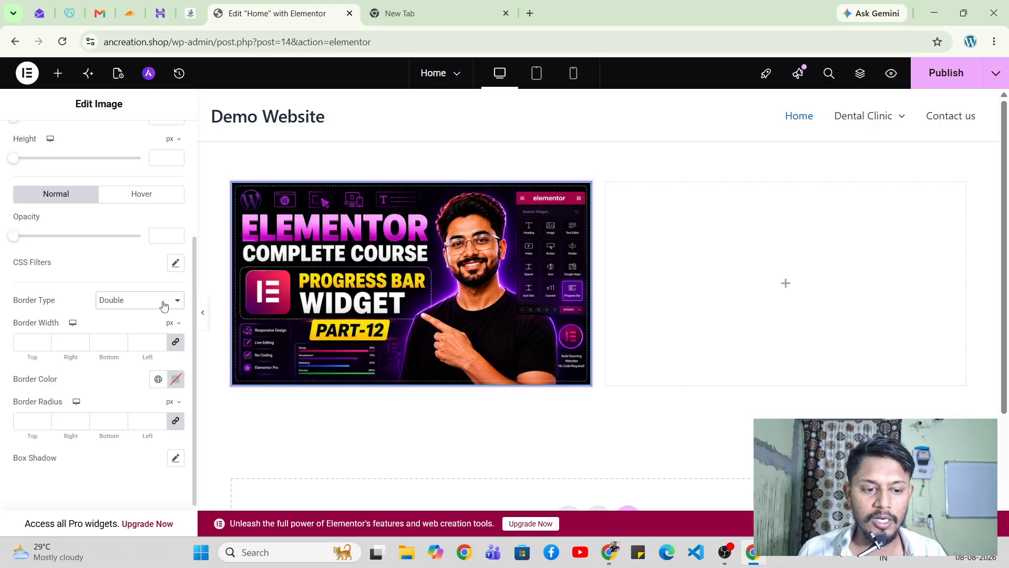
click(150, 300)
click(143, 349)
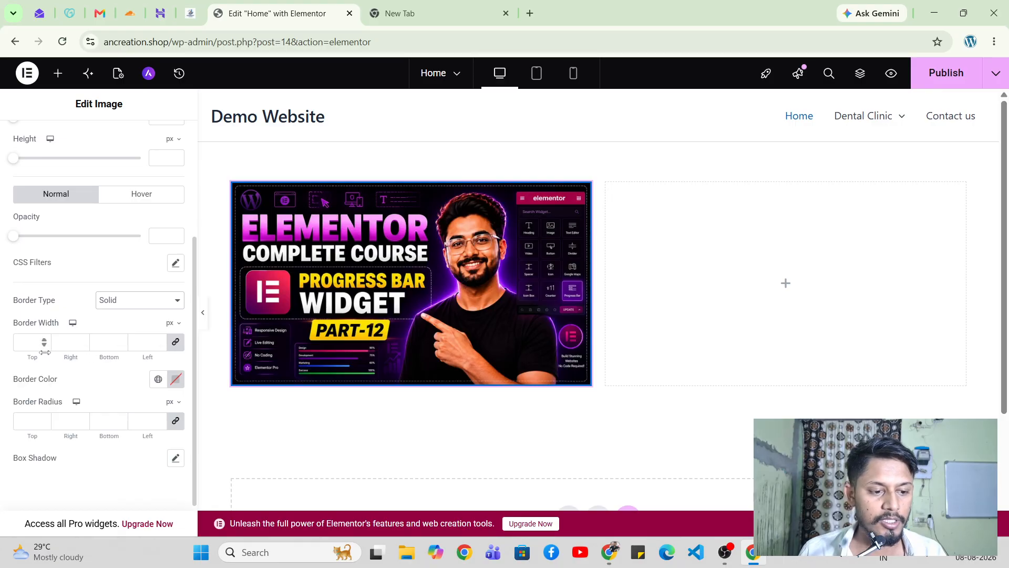
Try border widths of 5 px and 10 px on all sides and preview the image without the editing panel
click(149, 344)
text(5)
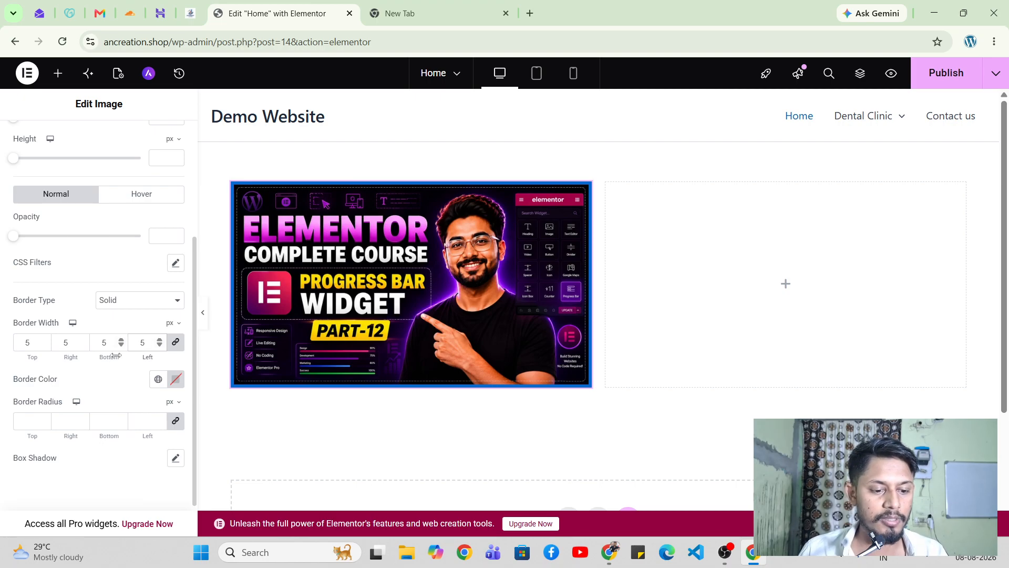
key(BackSpace)
text(10)
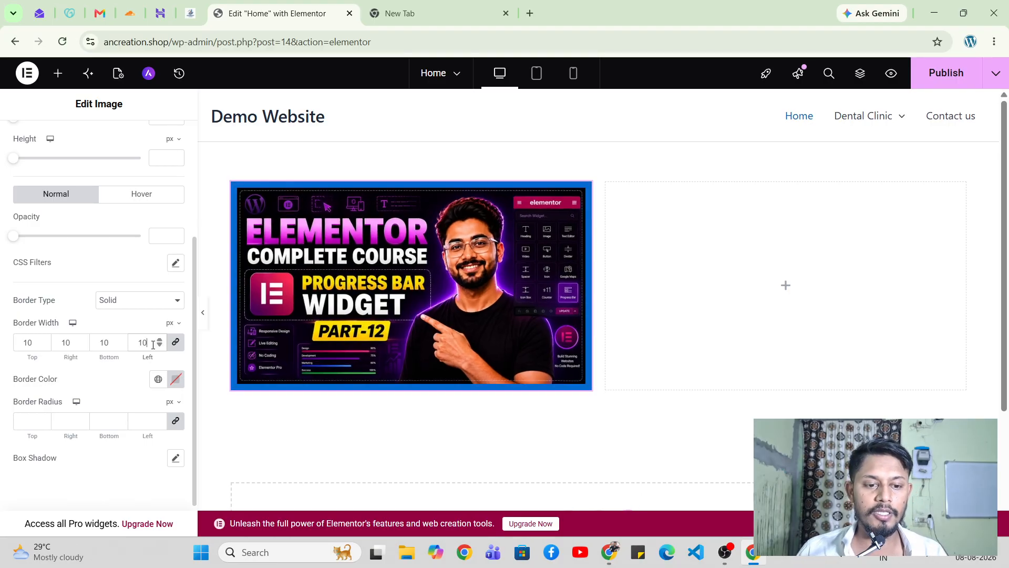
click(205, 316)
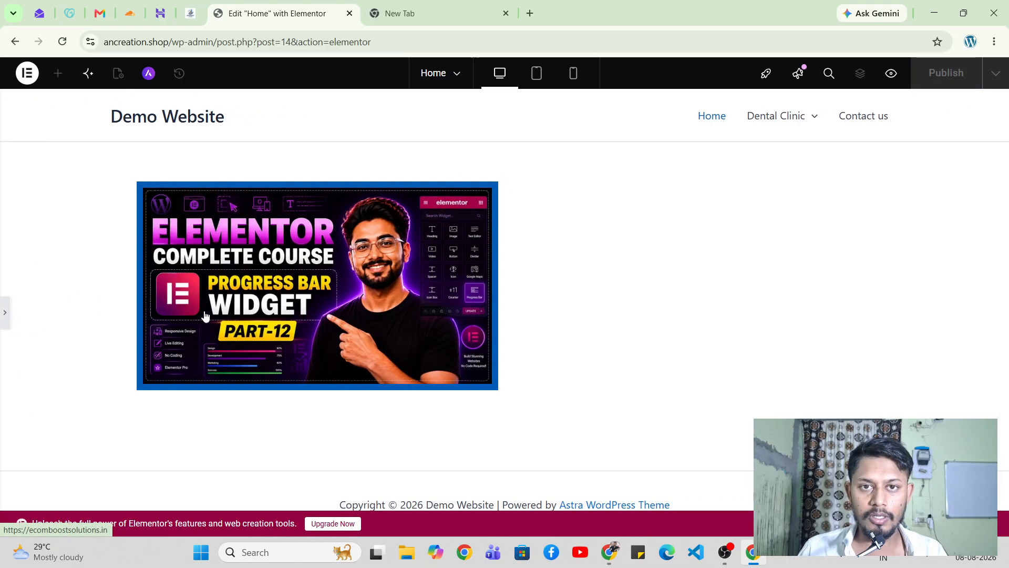
click(4, 314)
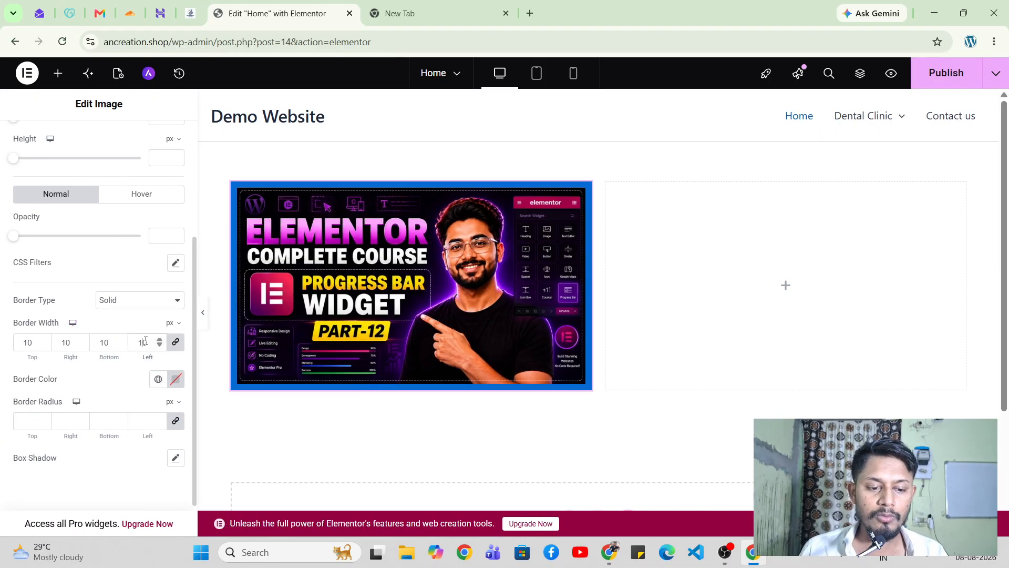
Try a 2 px border and set the image's border width to 15 px on all sides
key(BackSpace)
key(BackSpace)
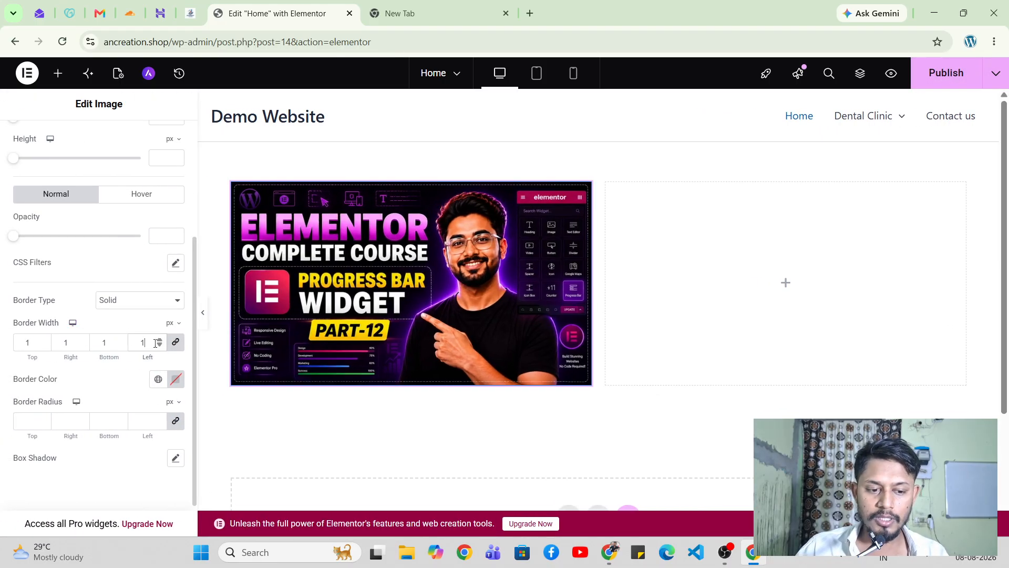
text(2)
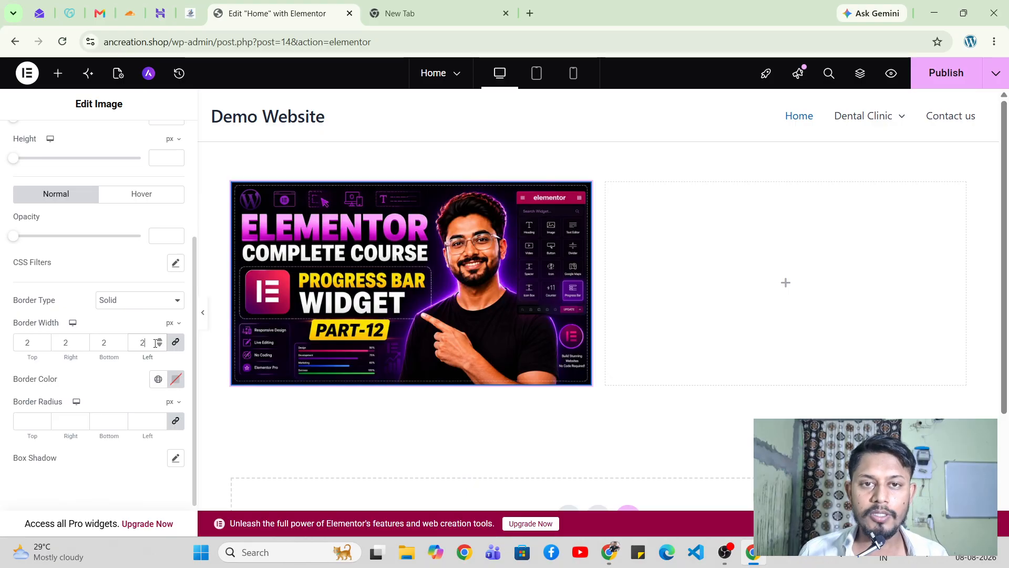
key(BackSpace)
text(15)
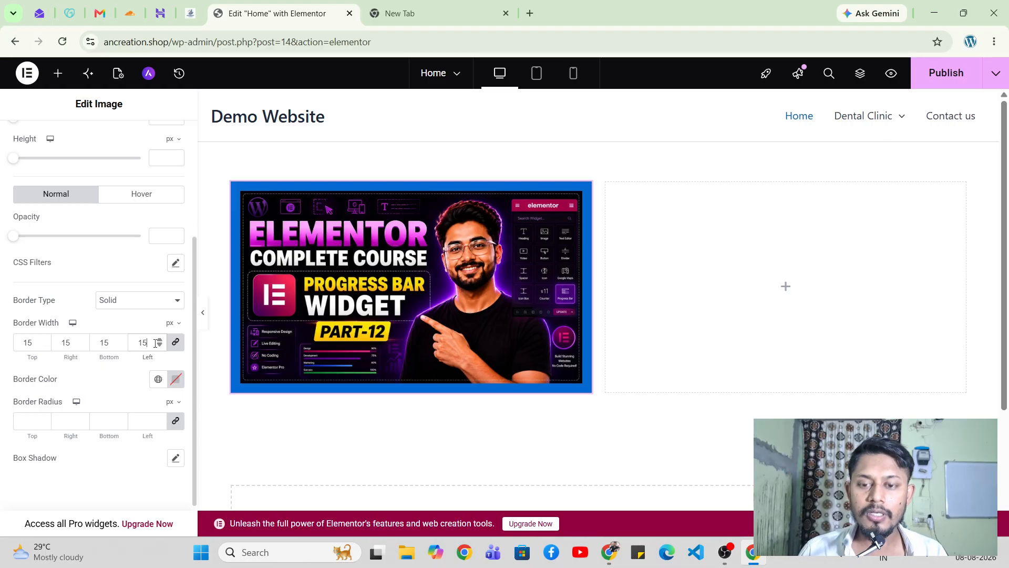
Set the image's border width to 5 px on all sides and its border color to red #F00000
key(BackSpace)
key(BackSpace)
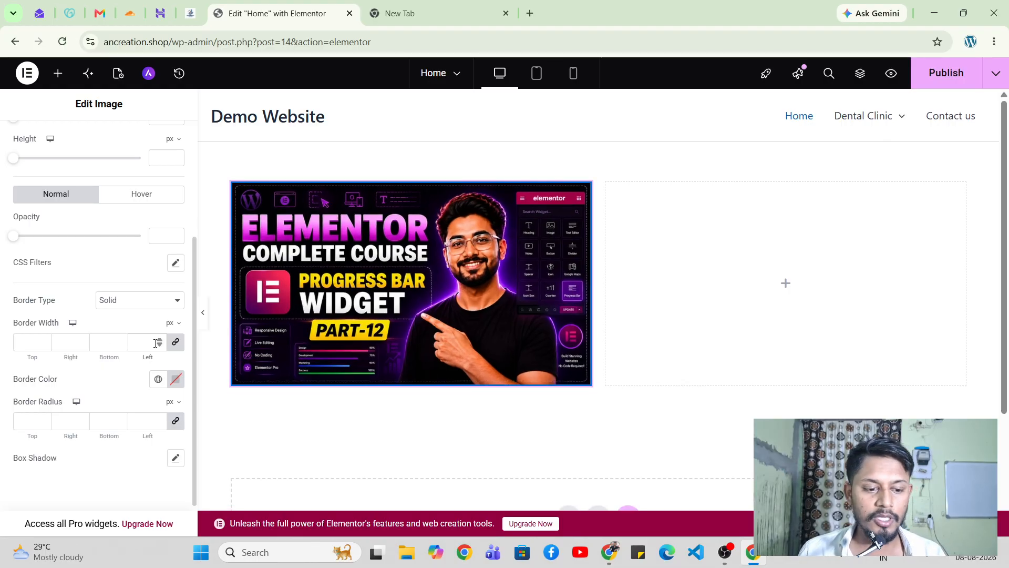
text(5)
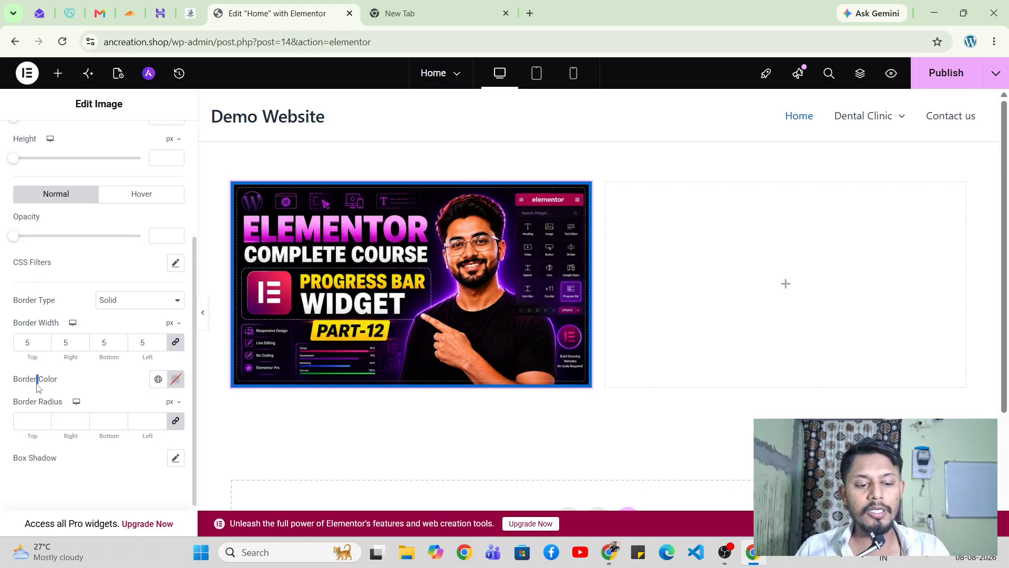
click(175, 379)
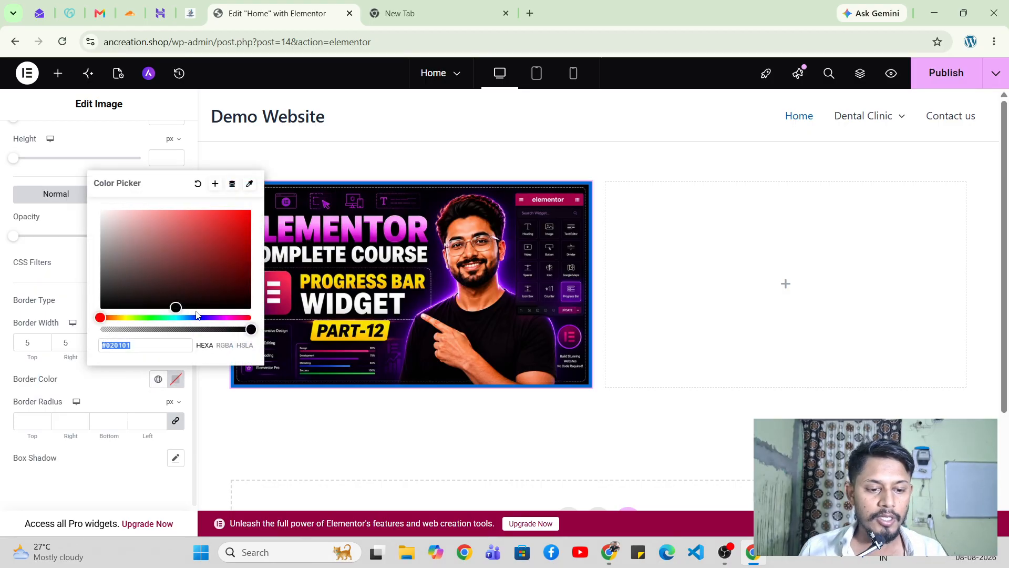
drag(176, 304, 253, 216)
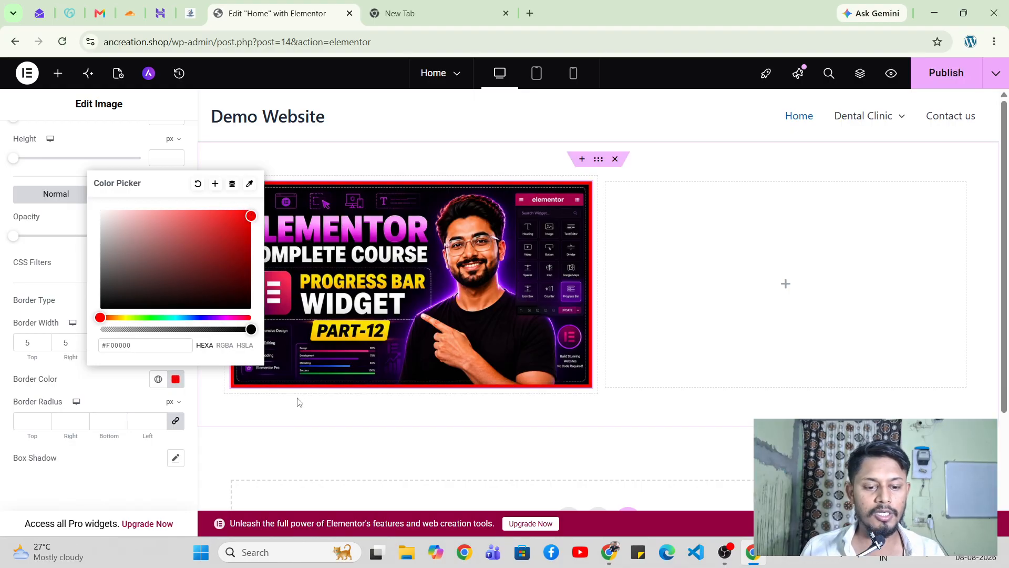
click(302, 416)
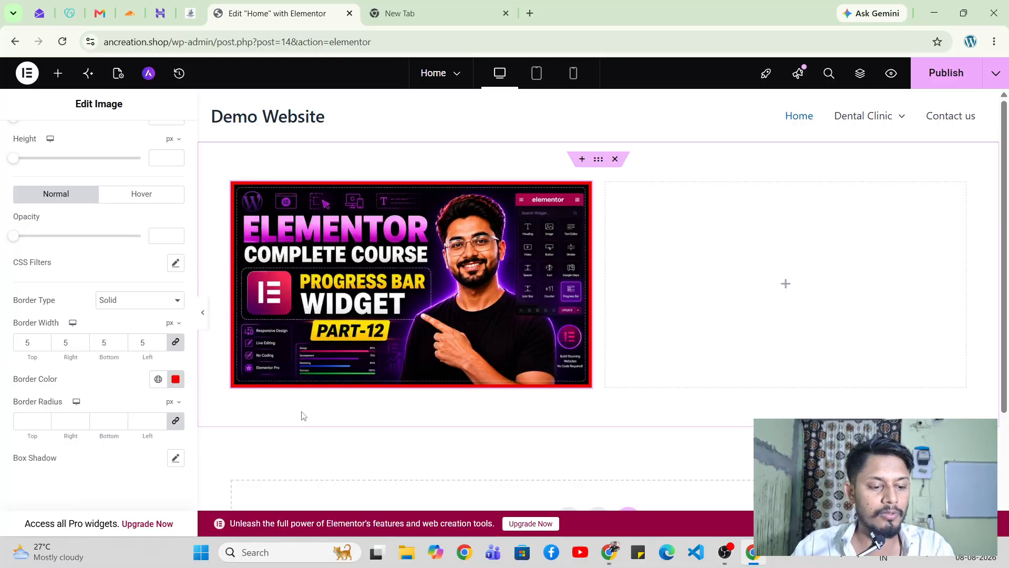
Try a 10 px border radius on all sides of the image and preview it without the editing panel
scroll(84, 368, down, 1)
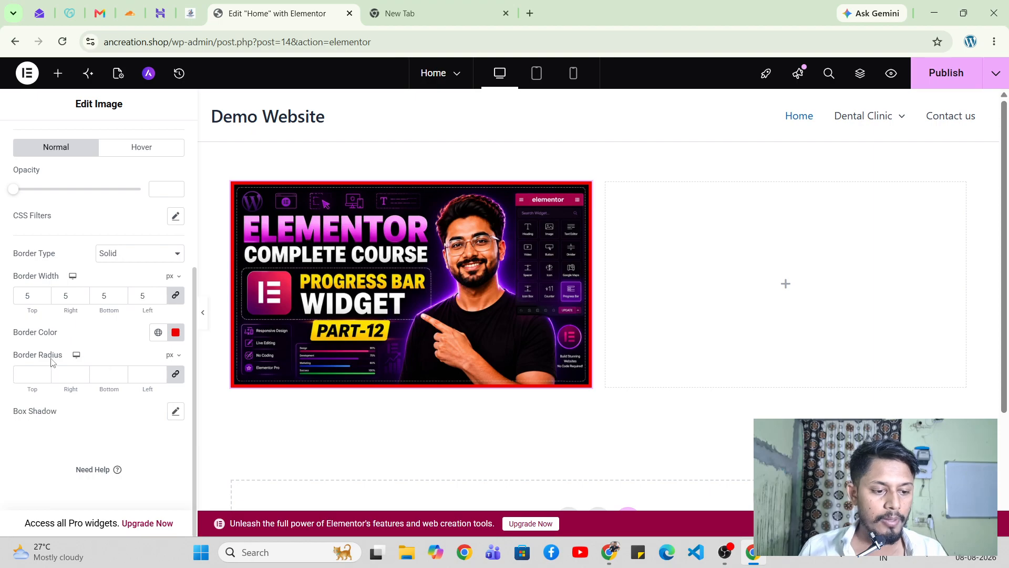
drag(53, 358, 17, 356)
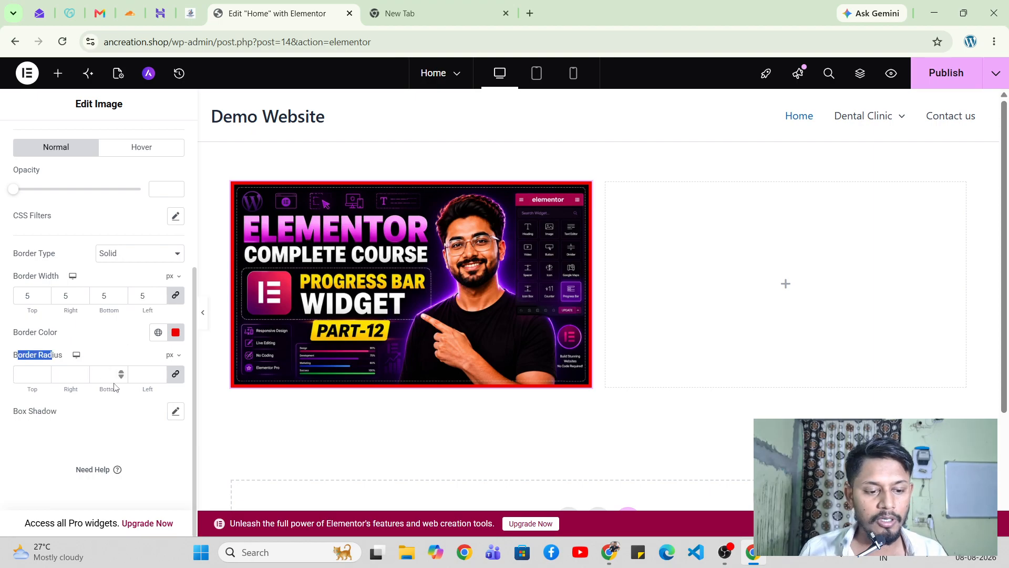
click(203, 313)
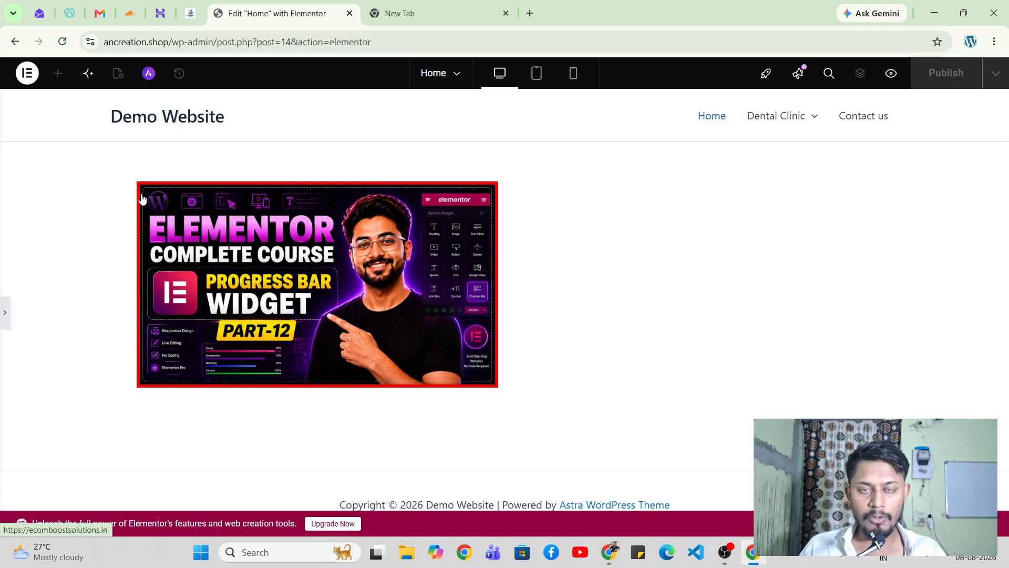
click(5, 313)
click(145, 374)
text(10)
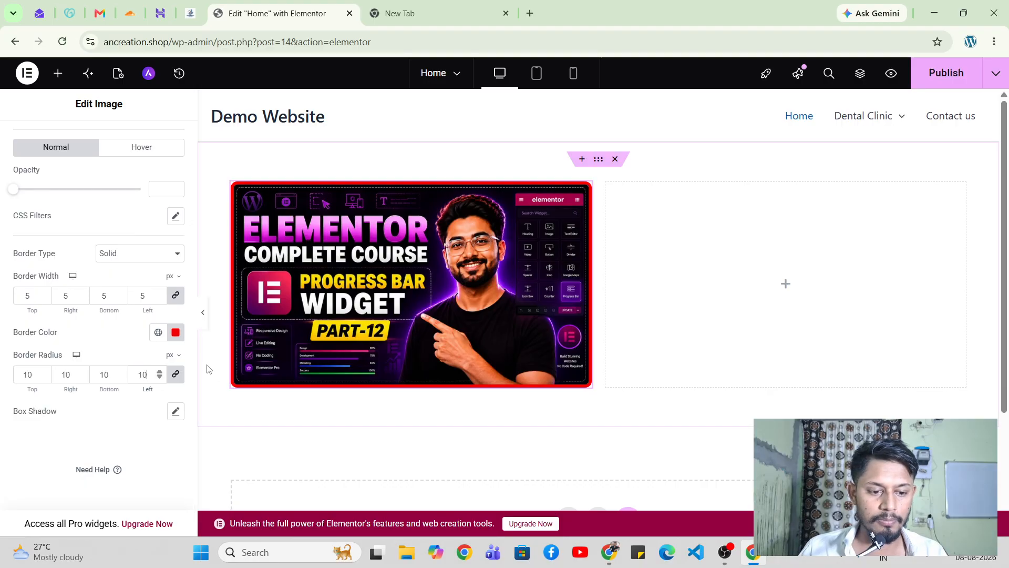
click(204, 314)
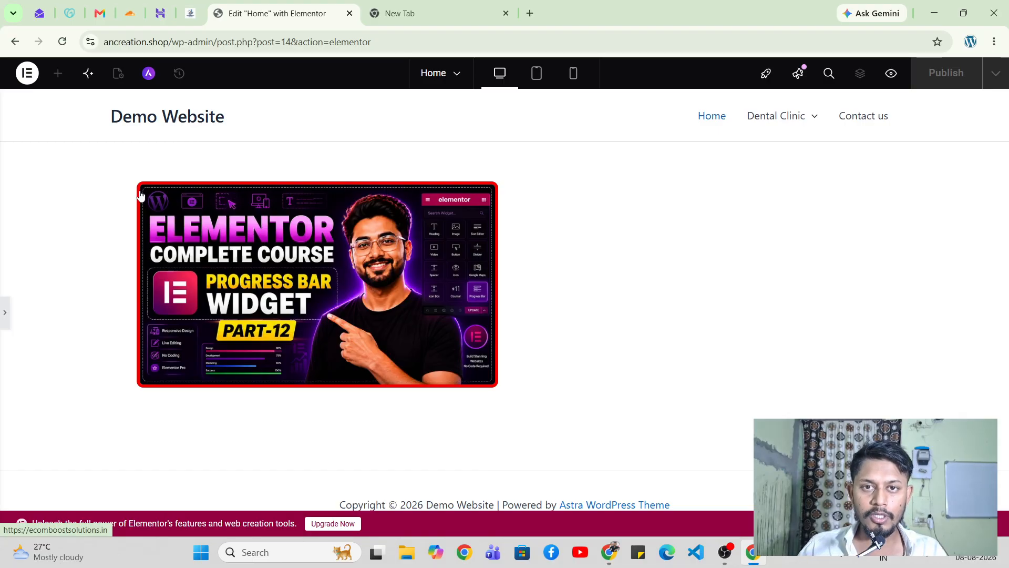
click(5, 313)
Set the image's border radius to 25 px on all sides and preview it without the editing panel
click(151, 375)
key(BackSpace)
key(BackSpace)
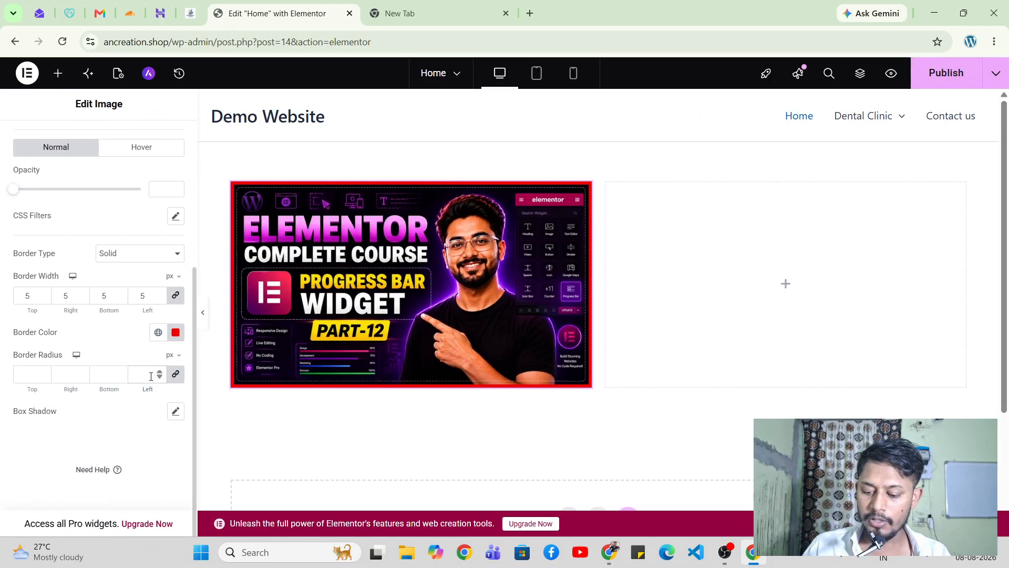
text(25)
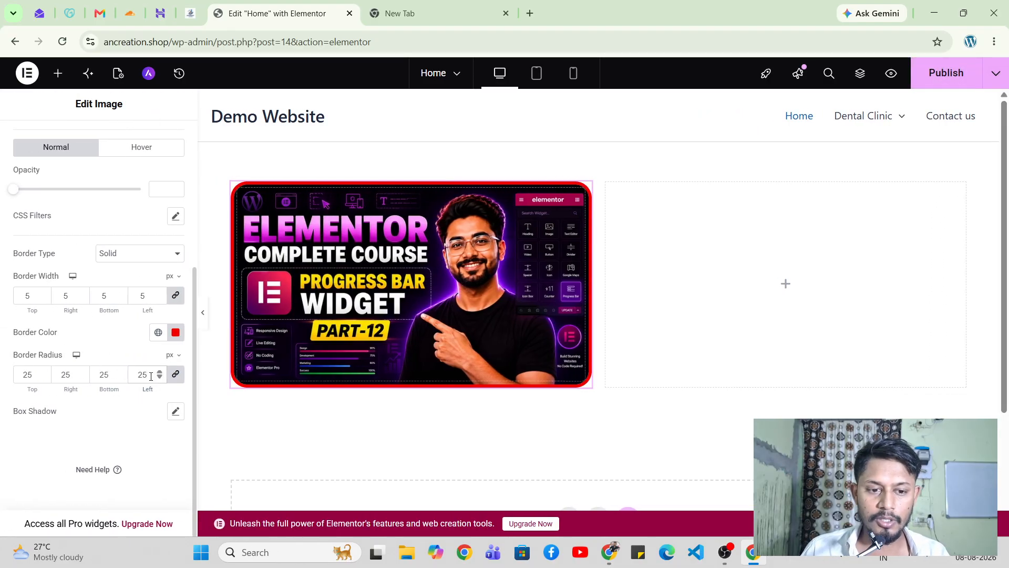
click(203, 313)
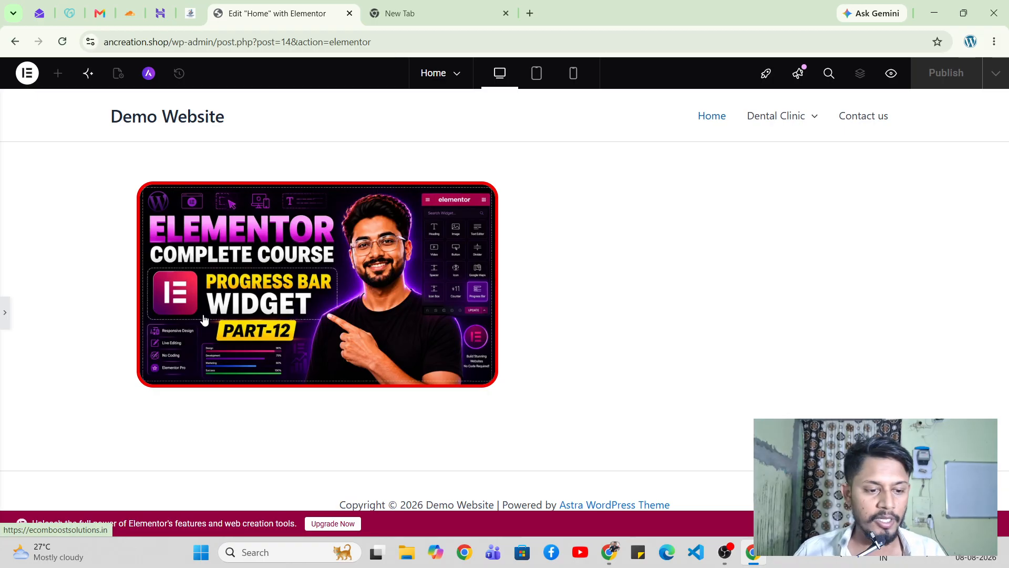
click(5, 313)
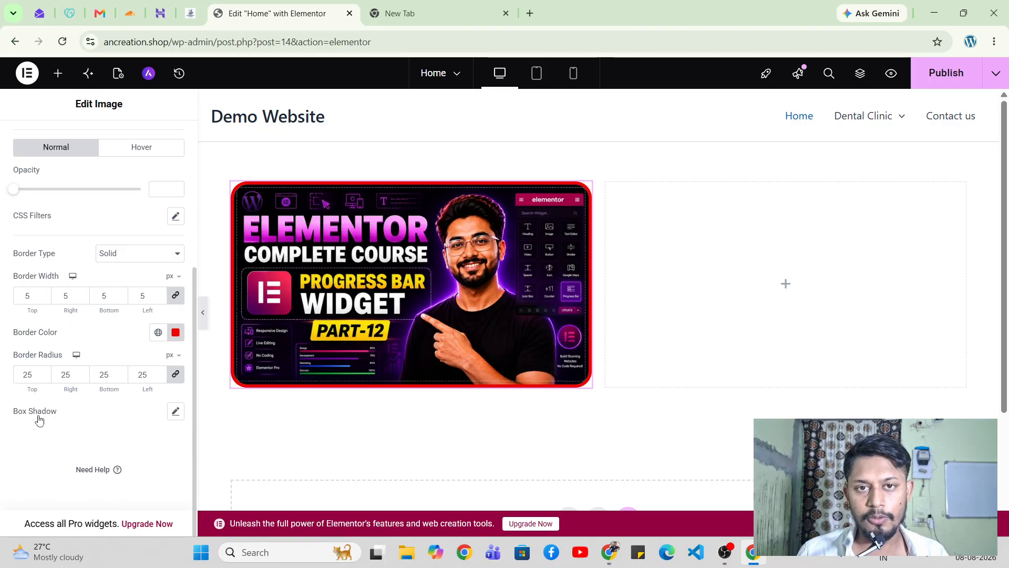
Add a box shadow to the image and preview it without the editing panel
click(175, 412)
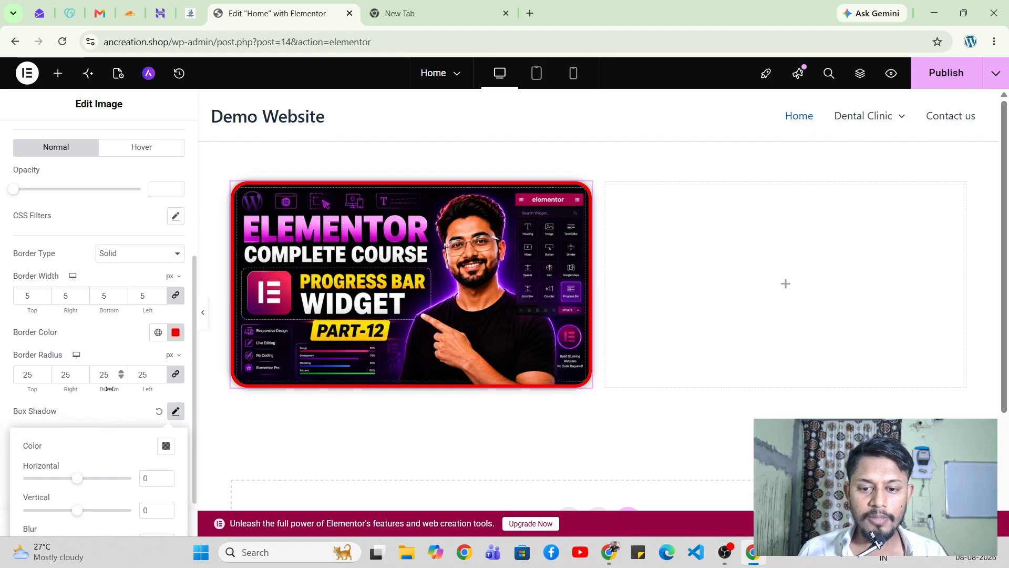
scroll(111, 395, down, 1)
scroll(112, 393, down, 1)
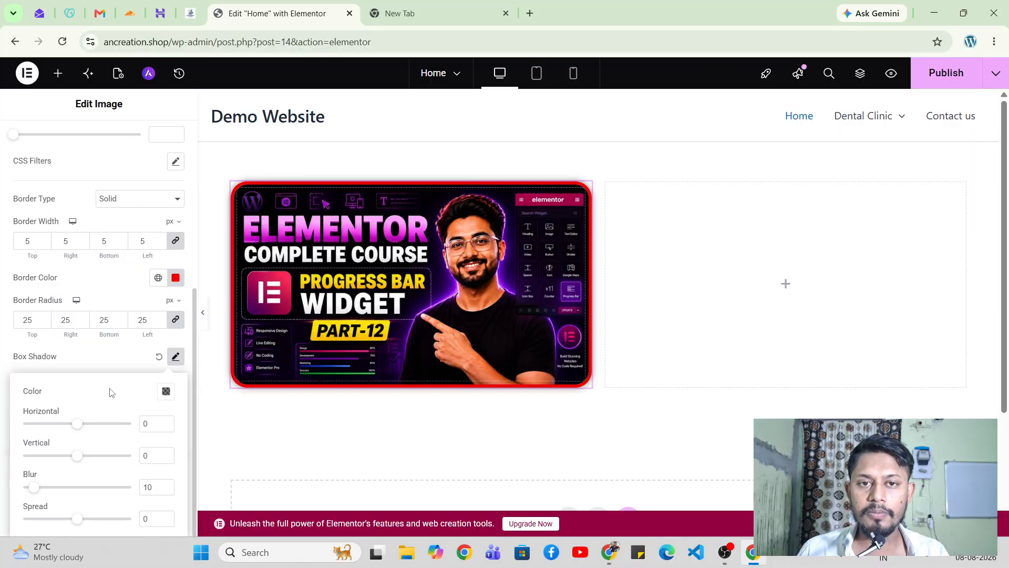
click(203, 317)
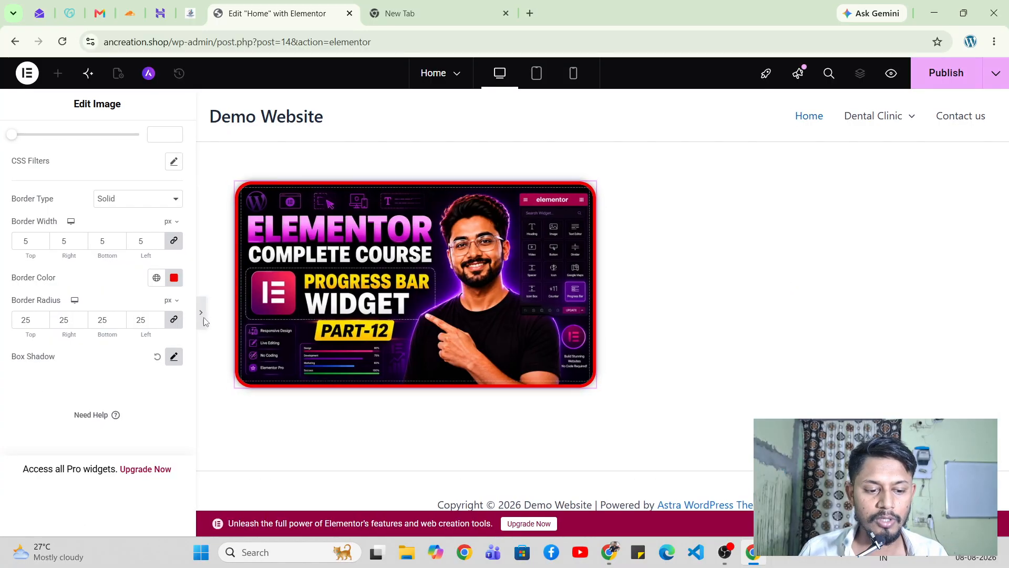
click(5, 312)
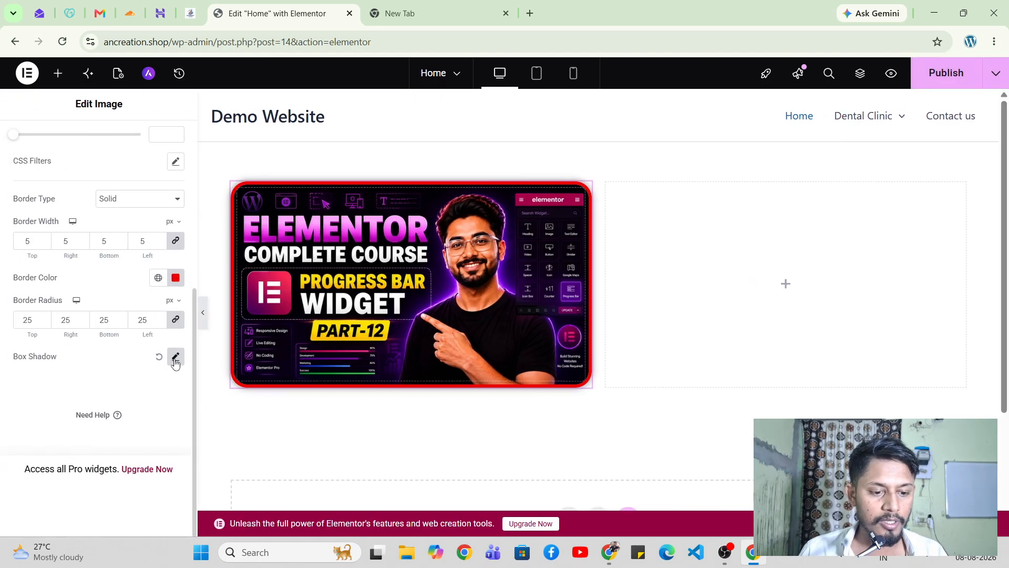
Set both the horizontal and vertical offsets of the image's box shadow to 5
click(176, 357)
drag(78, 423, 87, 463)
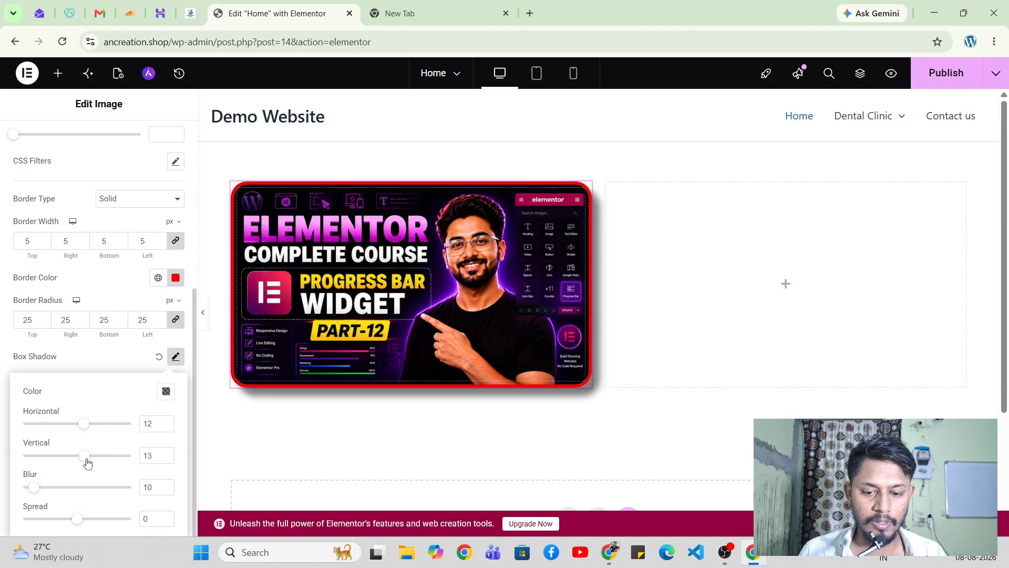
click(155, 455)
key(BackSpace)
key(BackSpace)
text(5)
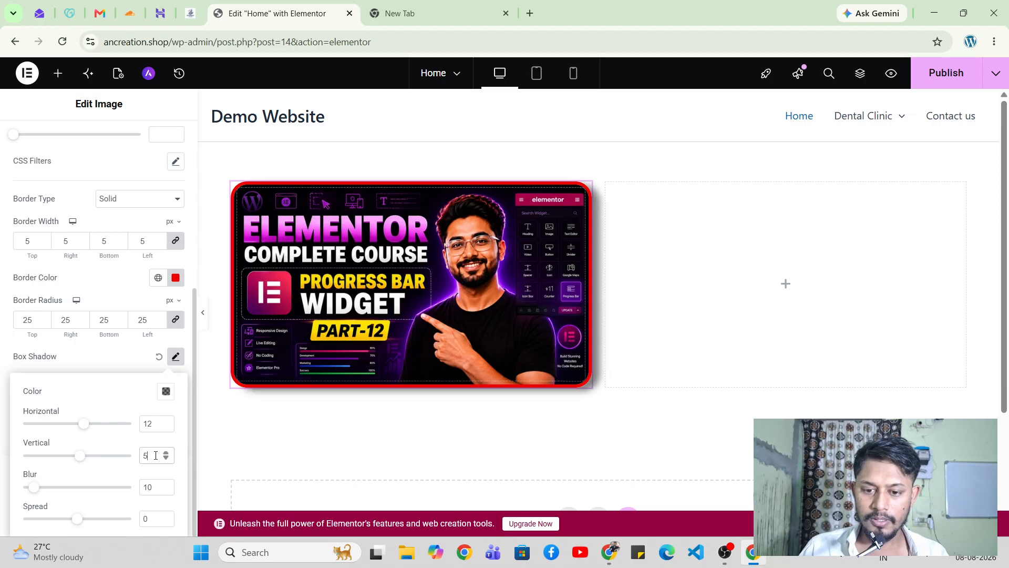
click(155, 423)
key(BackSpace)
key(BackSpace)
text(5)
Set the box shadow's blur to 5 and preview the image without the editing panel
click(155, 486)
key(BackSpace)
key(BackSpace)
text(5)
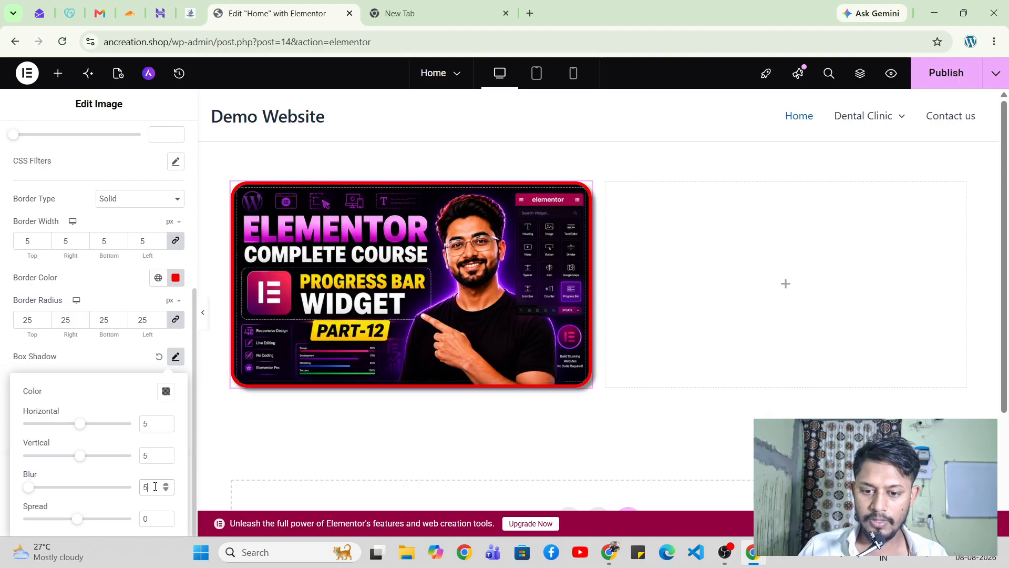
click(150, 519)
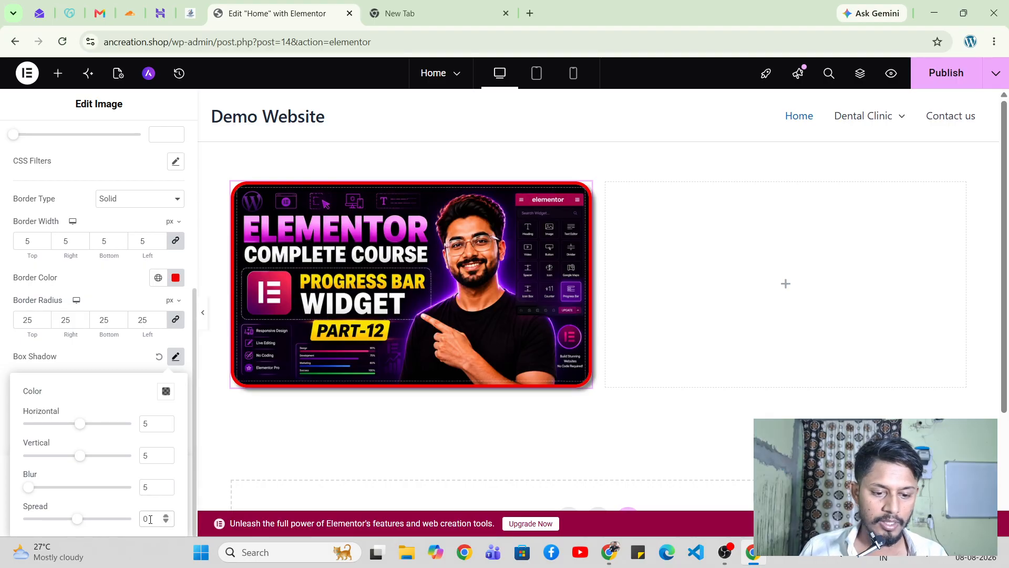
click(204, 322)
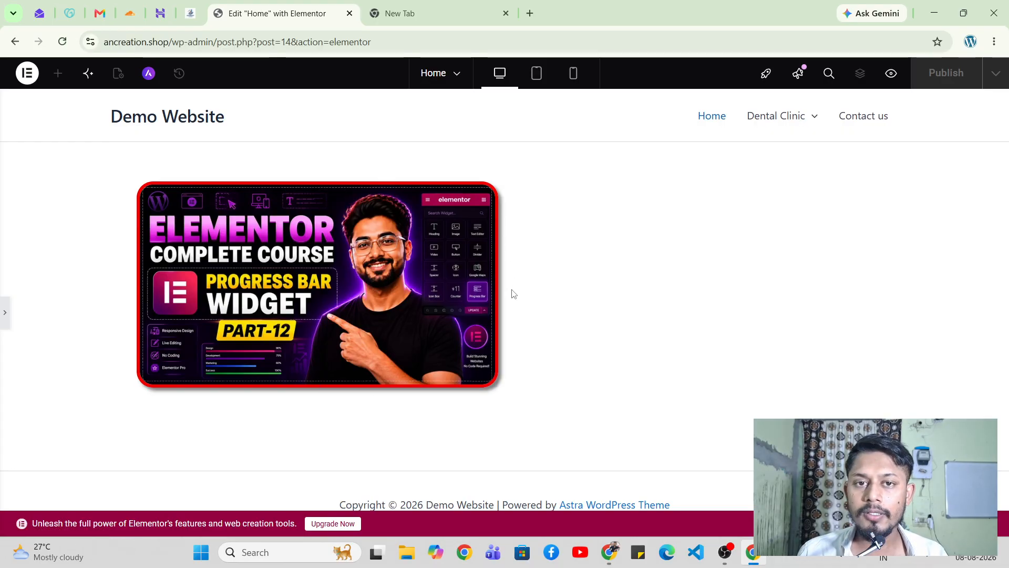
click(6, 321)
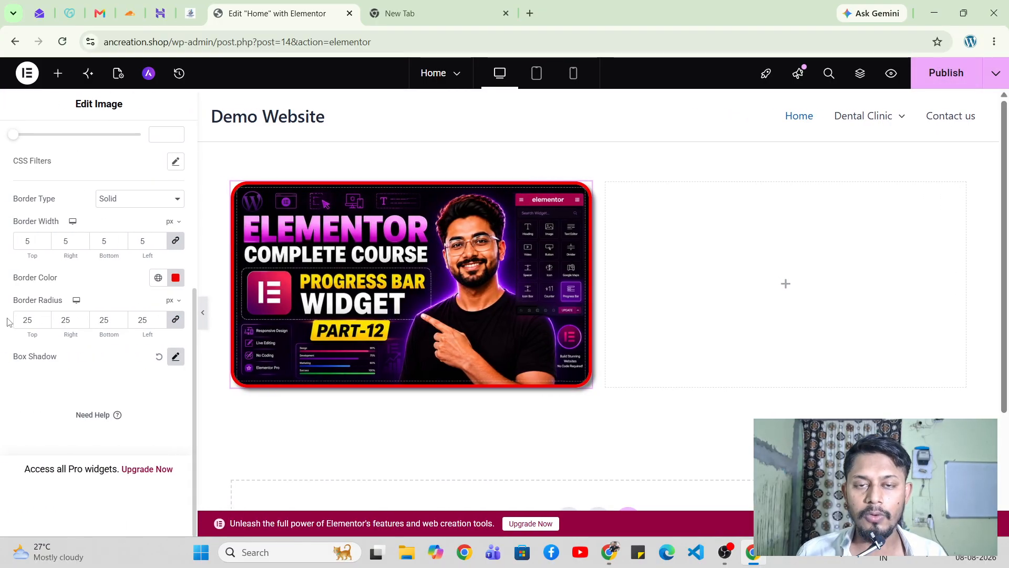
Show the advanced layout settings of the Image widget
scroll(97, 248, up, 5)
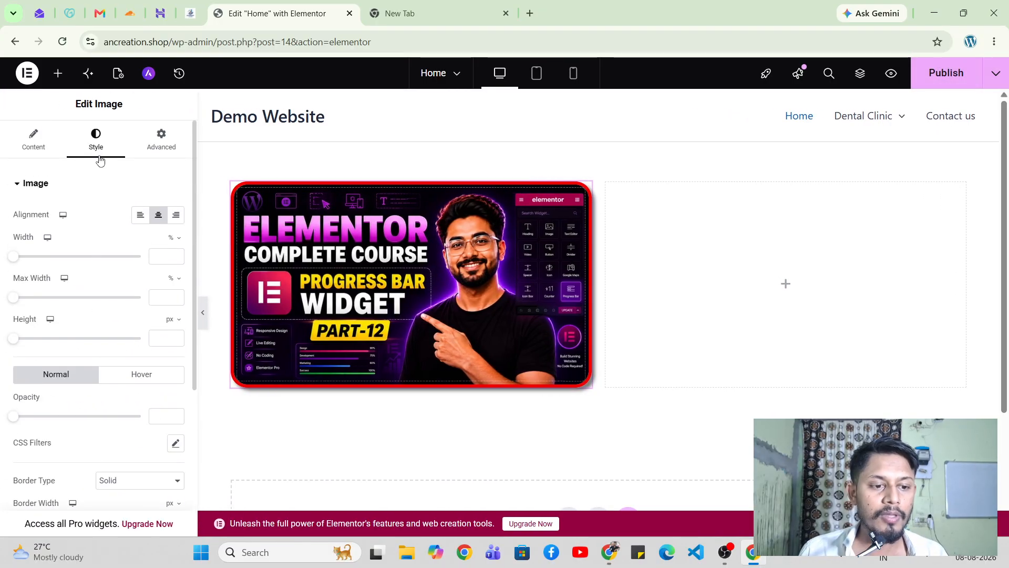
click(161, 139)
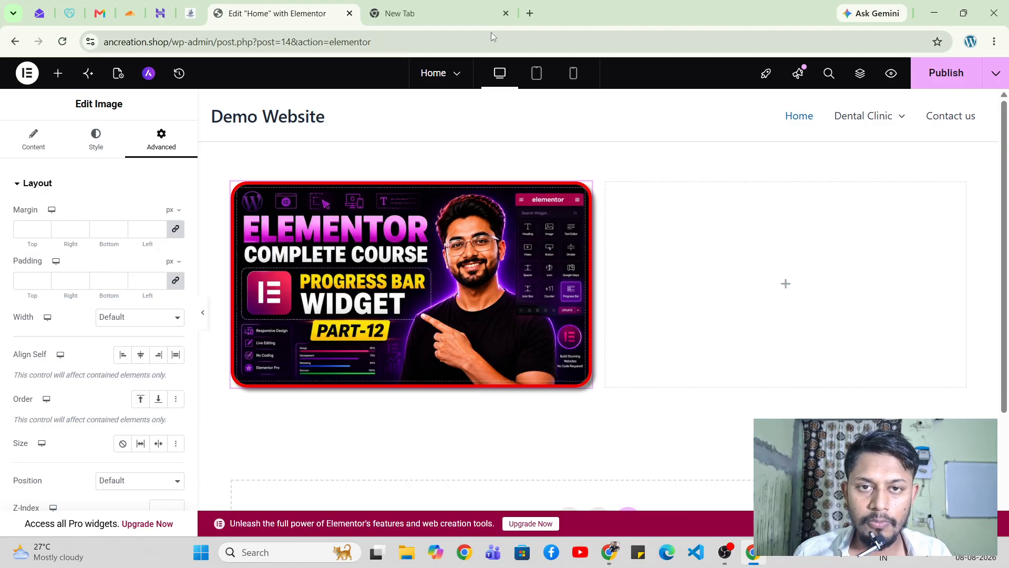
key(alt+Tab)
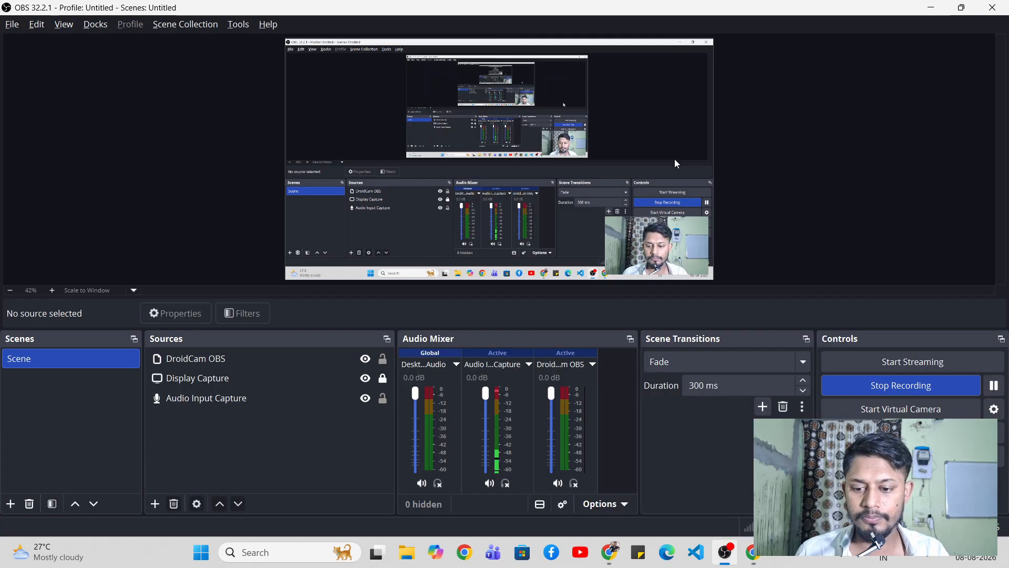